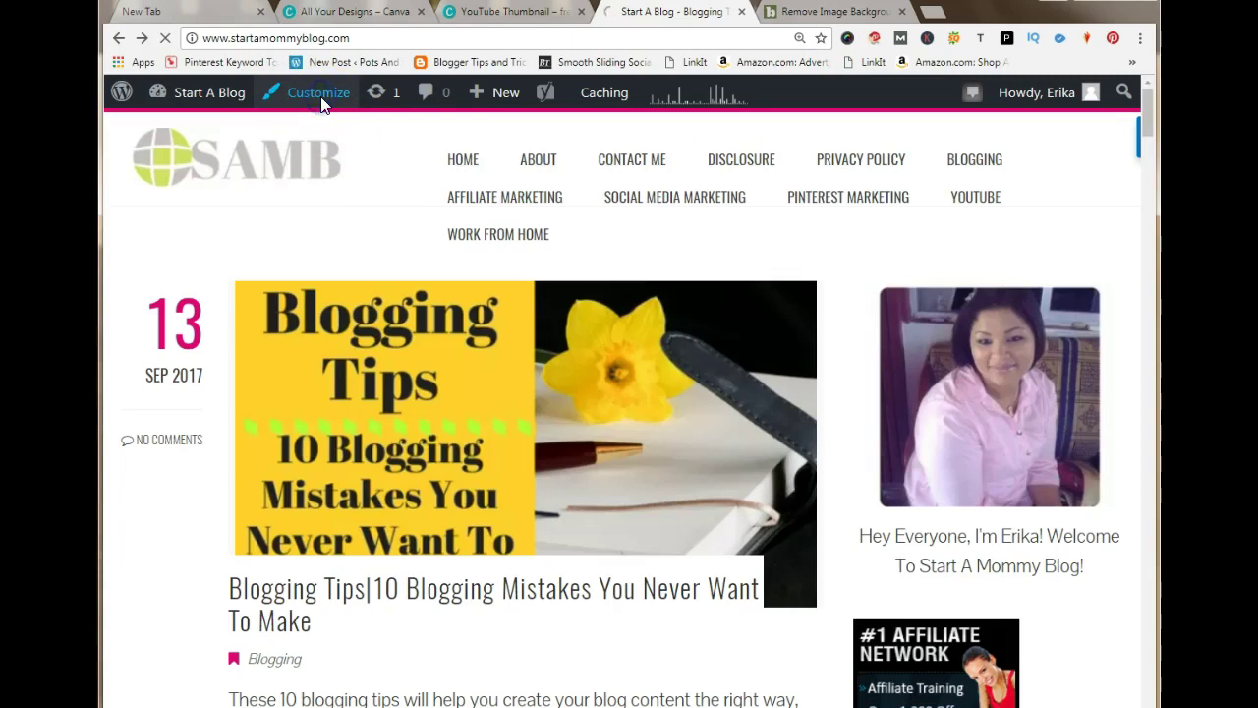
Step: Open the image selection for the site icon within the Start A Blog customizer's Site Logo/Title/Tagline settings
{"action": "left_click", "coordinate": [318, 93]}
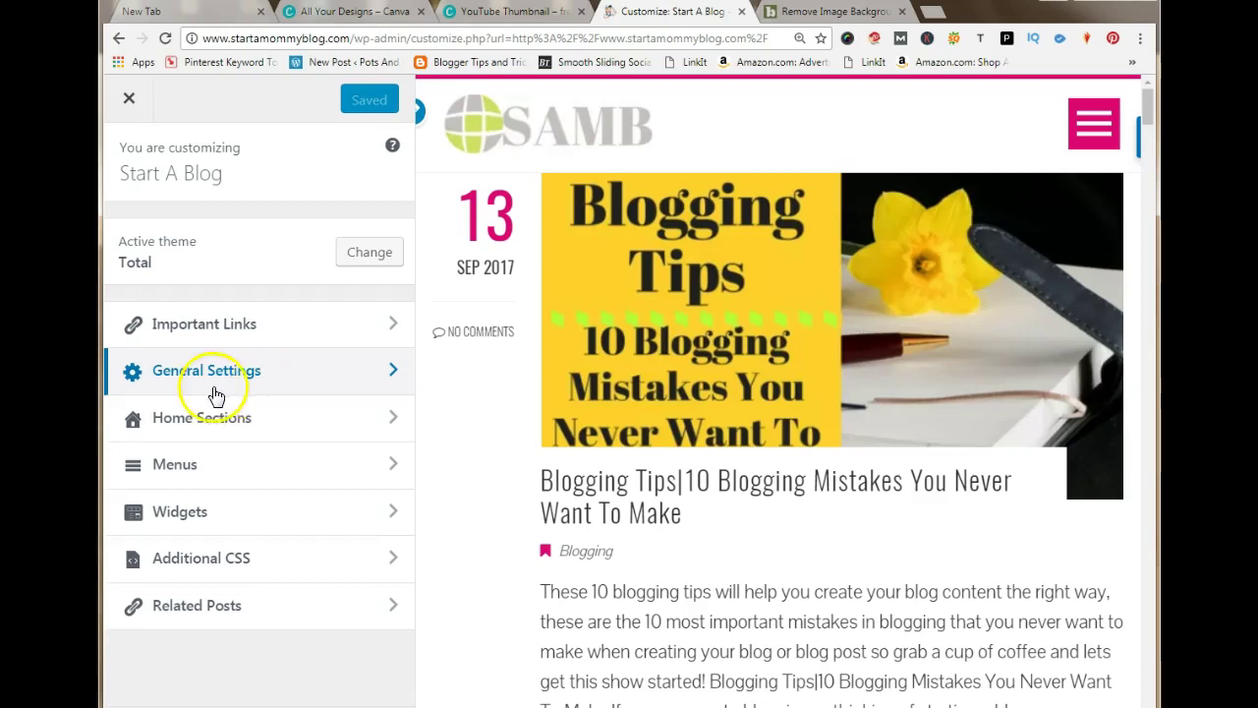
{"action": "left_click", "coordinate": [236, 379]}
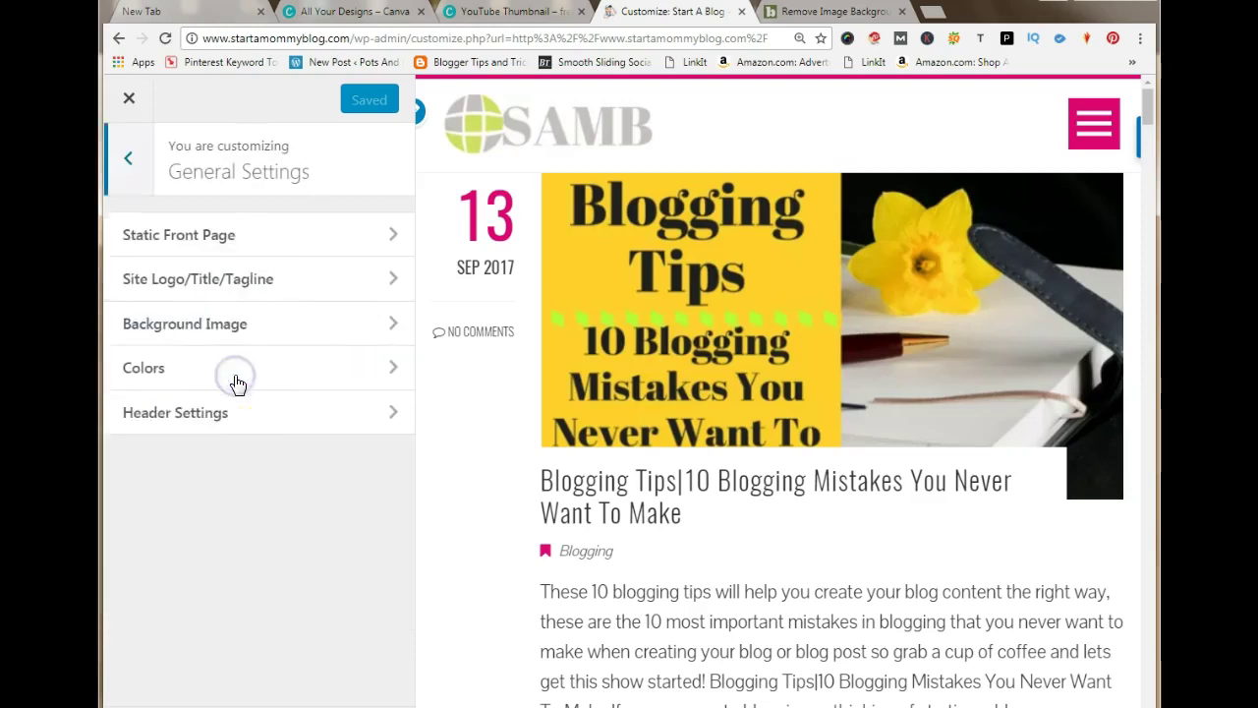
{"action": "left_click", "coordinate": [253, 281]}
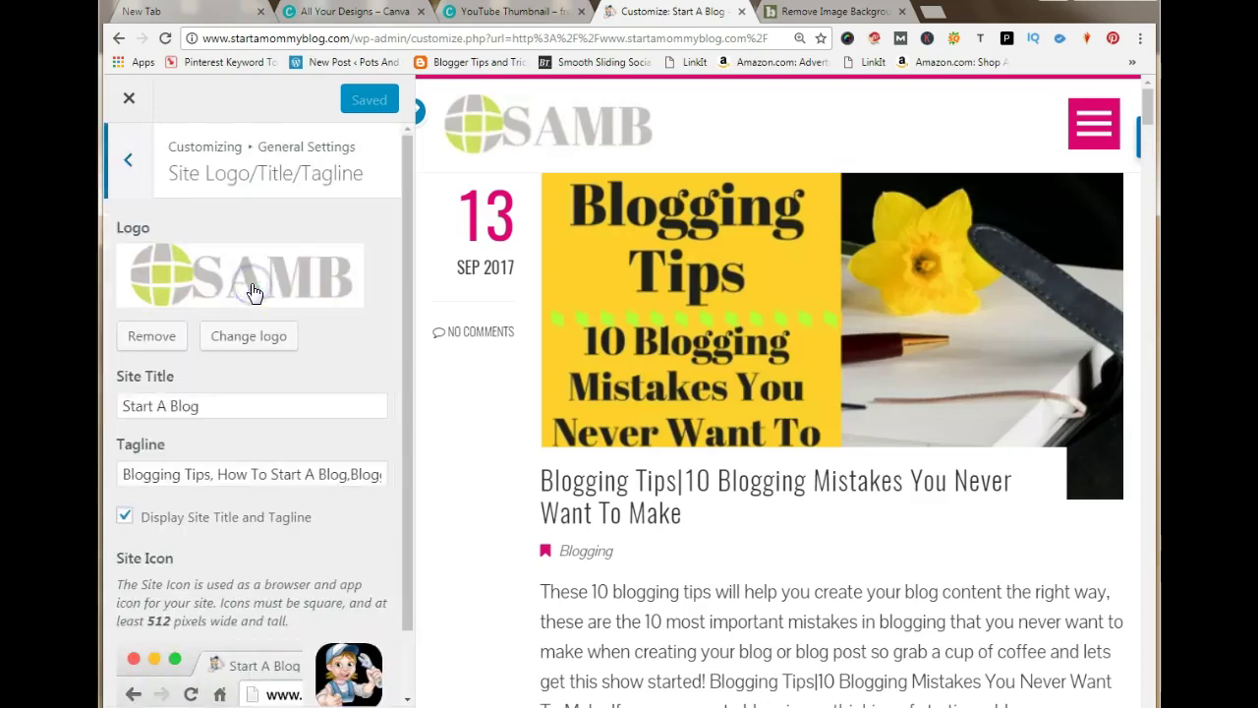
{"action": "scroll", "coordinate": [252, 374], "scroll_direction": "down", "scroll_amount": 1}
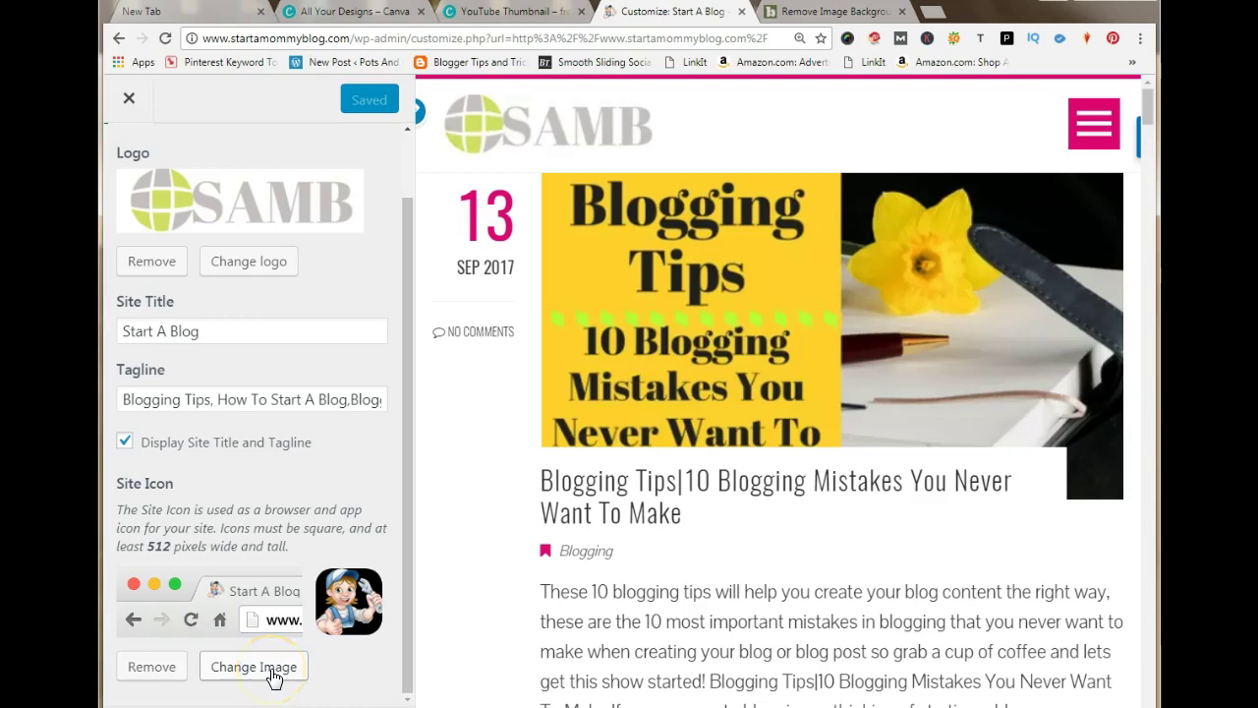
{"action": "left_click", "coordinate": [236, 668]}
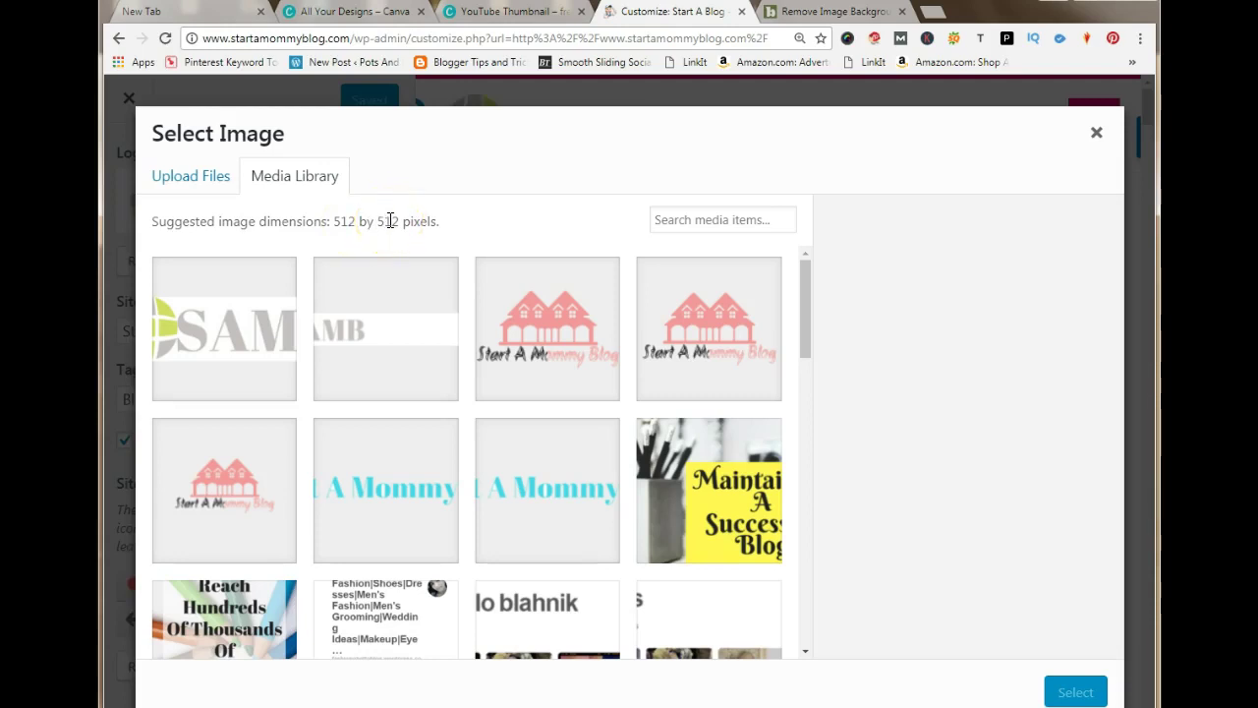
Step: Switch to Canva and create a new design with custom dimensions of 512 × 512 px
{"action": "left_click", "coordinate": [359, 12]}
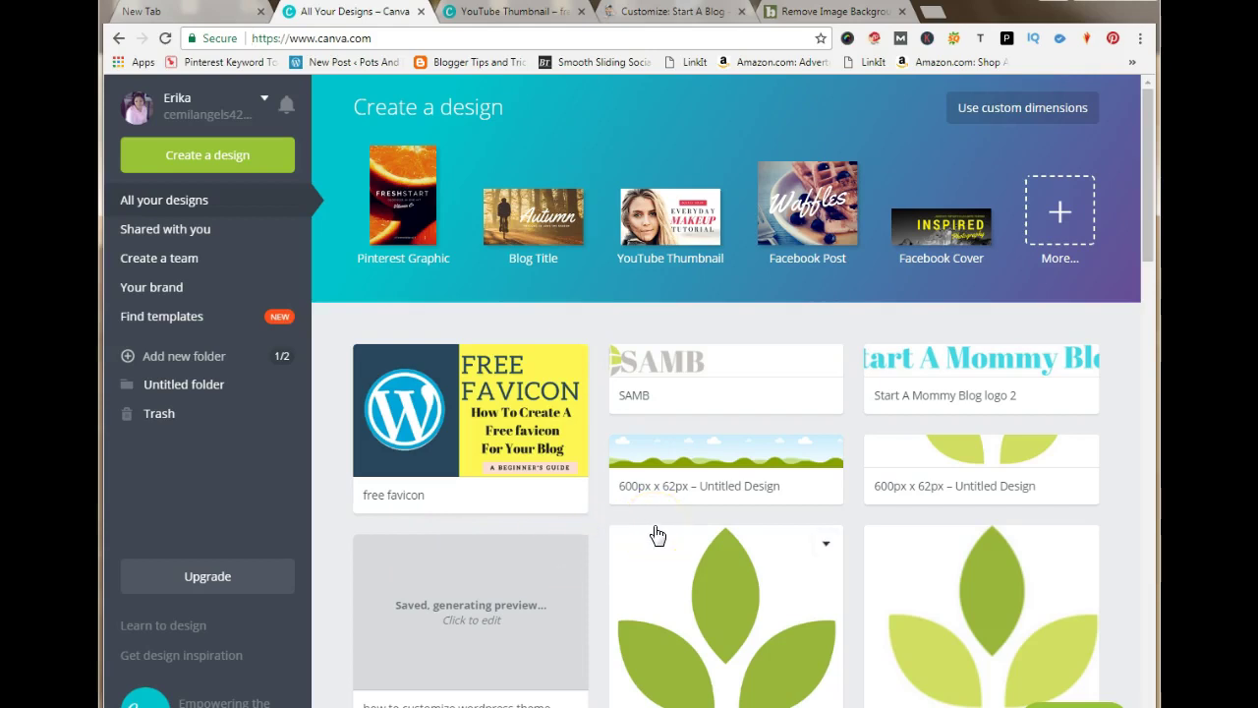
{"action": "left_click", "coordinate": [1017, 123]}
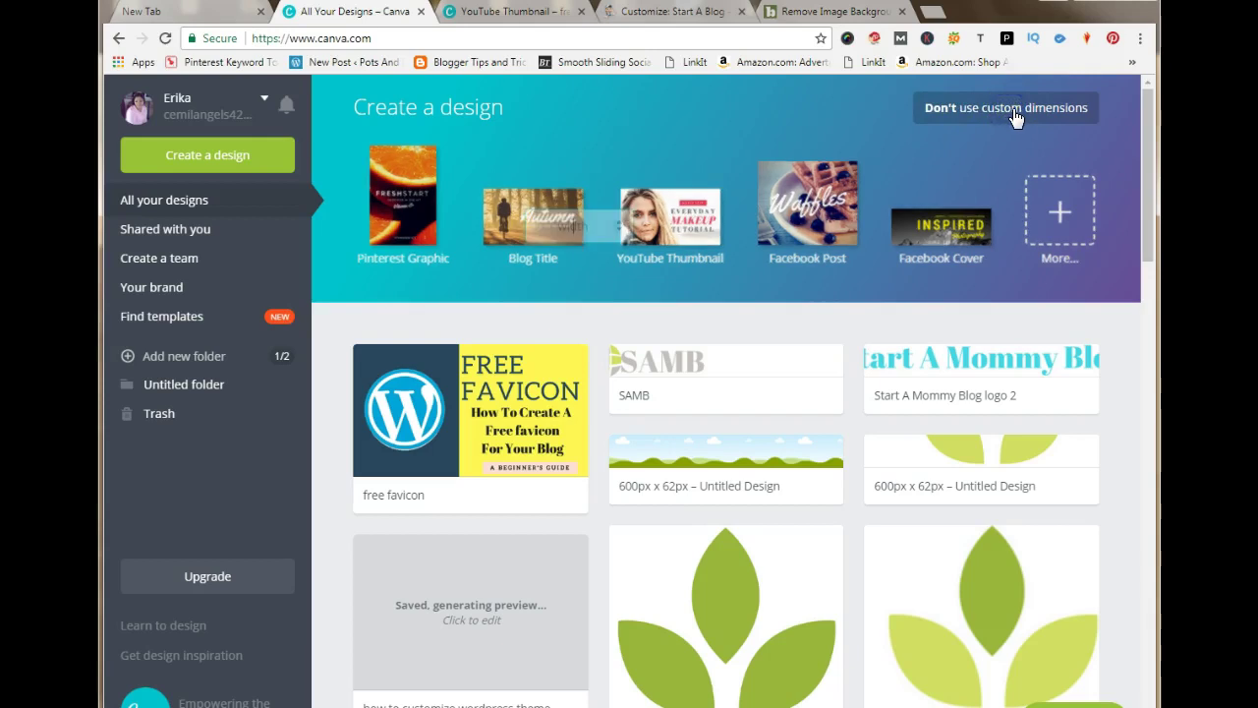
{"action": "left_click", "coordinate": [571, 205]}
{"action": "type", "text": "512"}
{"action": "left_click", "coordinate": [698, 203]}
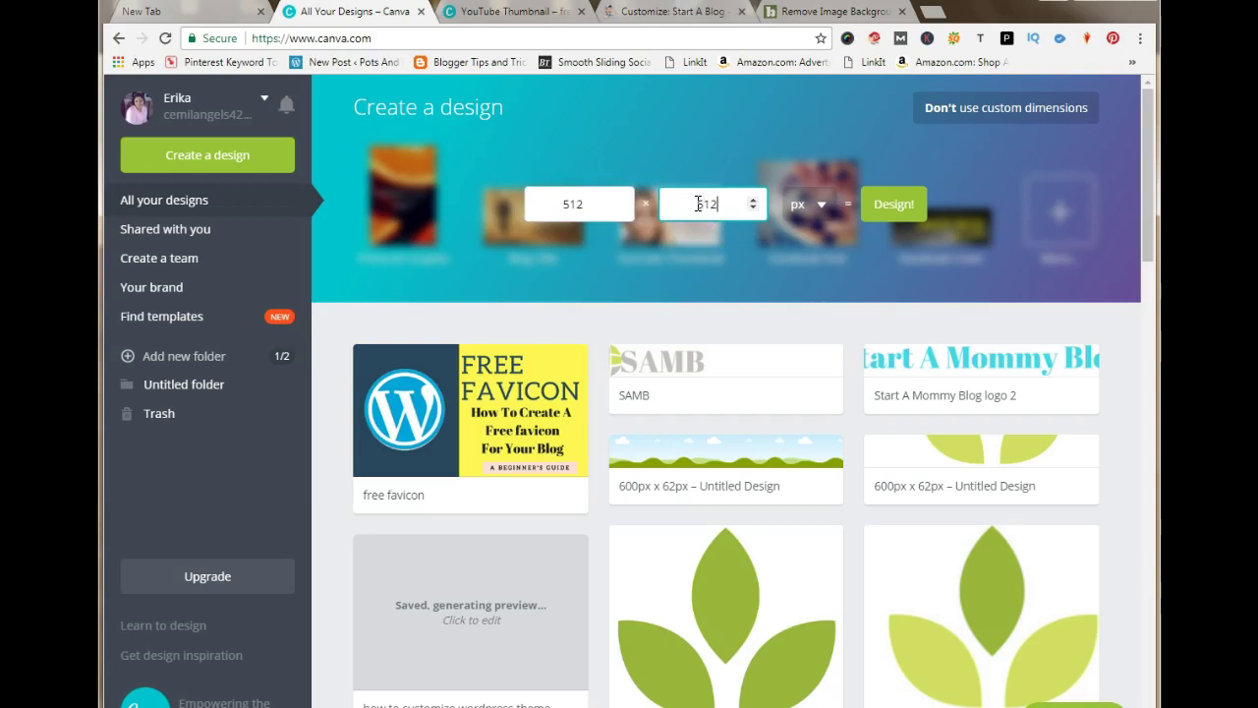
{"action": "left_click", "coordinate": [889, 206]}
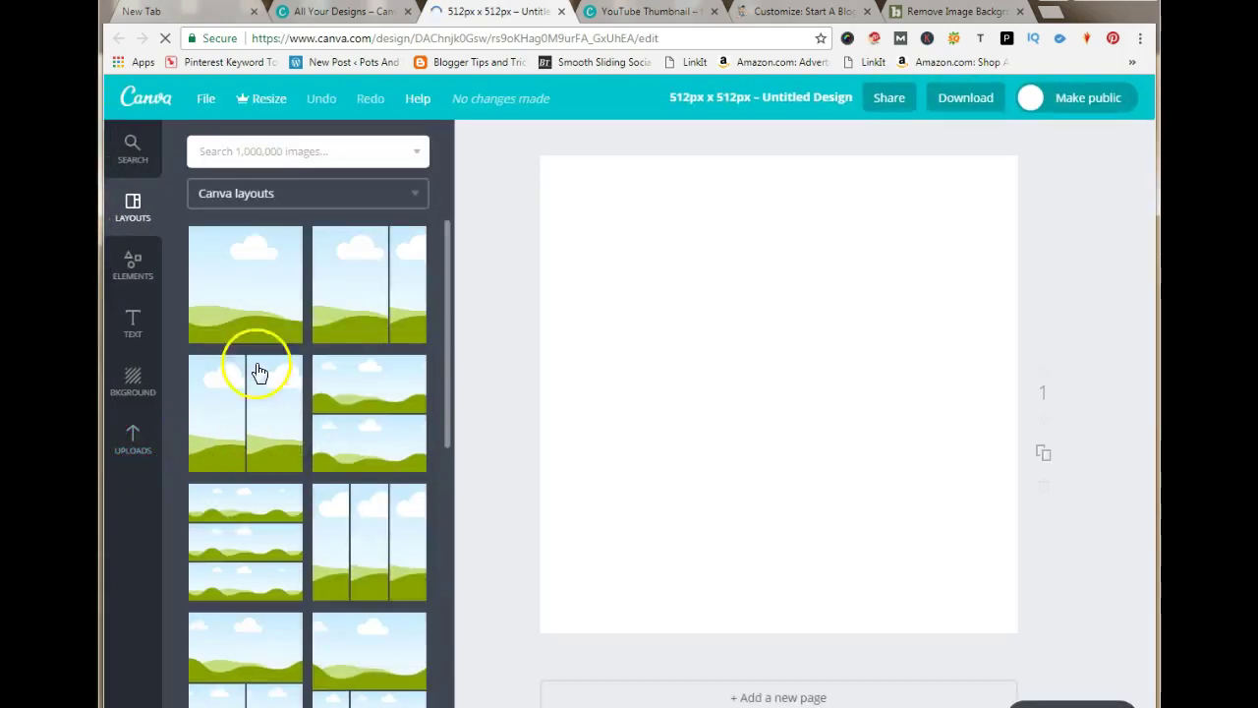
{"action": "left_click", "coordinate": [252, 279]}
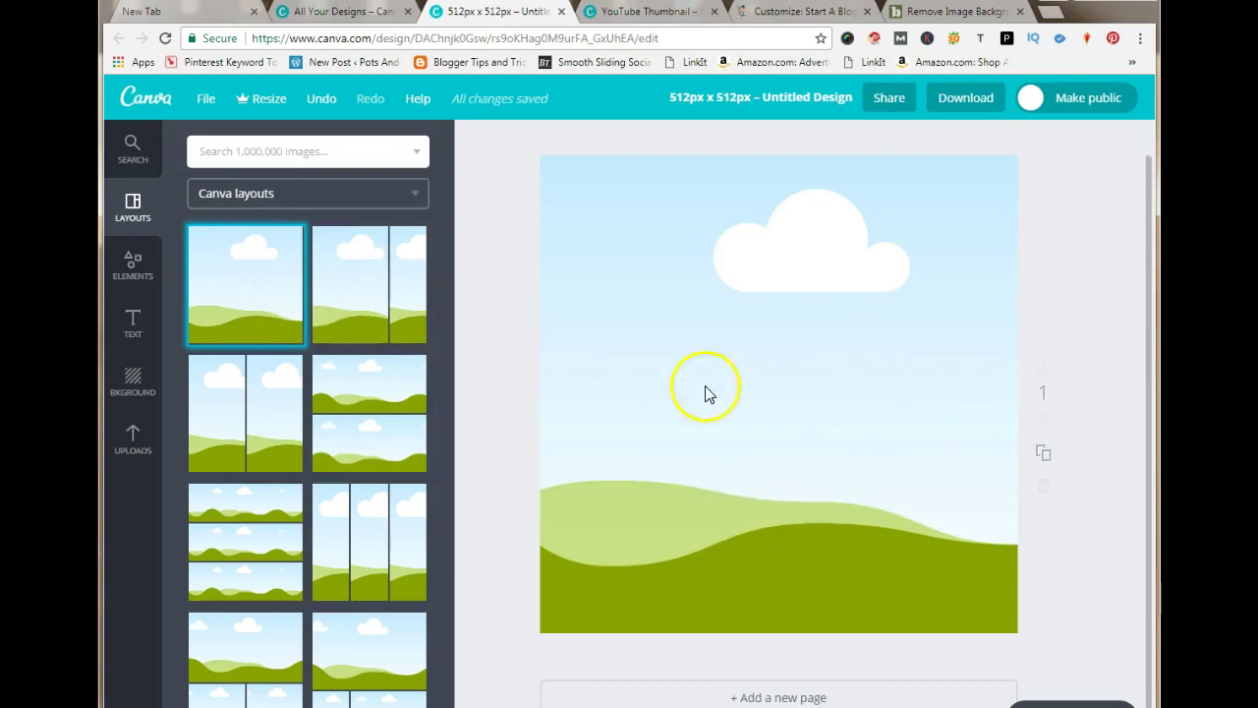
{"action": "left_click", "coordinate": [812, 415]}
{"action": "left_click", "coordinate": [1133, 138]}
{"action": "left_click", "coordinate": [1098, 213]}
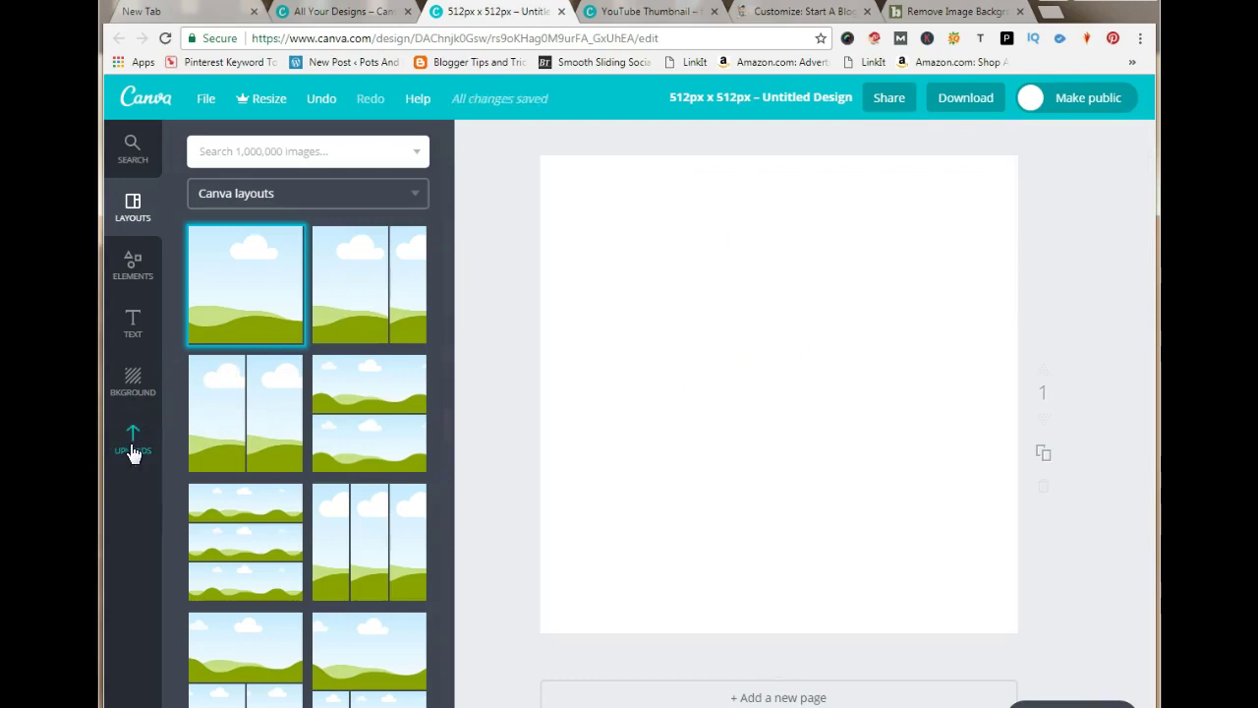
Step: Search the image library for "favicon" and replace that search with "logo"
{"action": "left_click", "coordinate": [300, 150]}
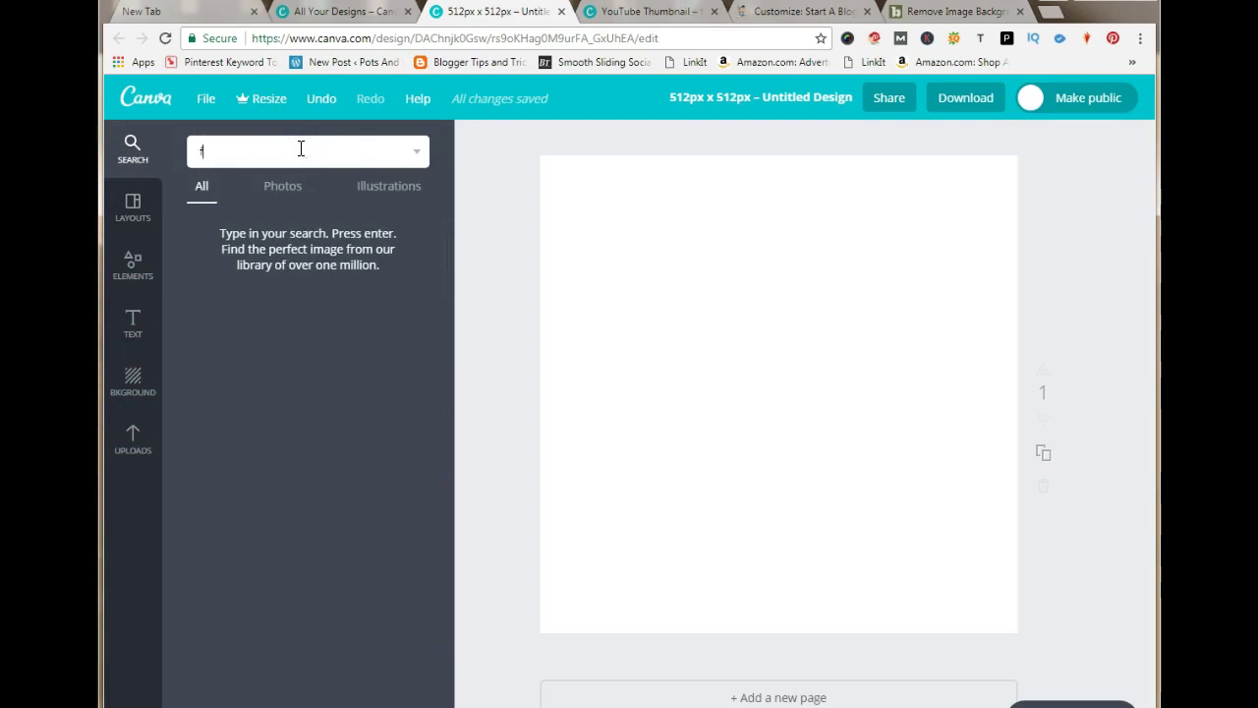
{"action": "key", "text": "Return"}
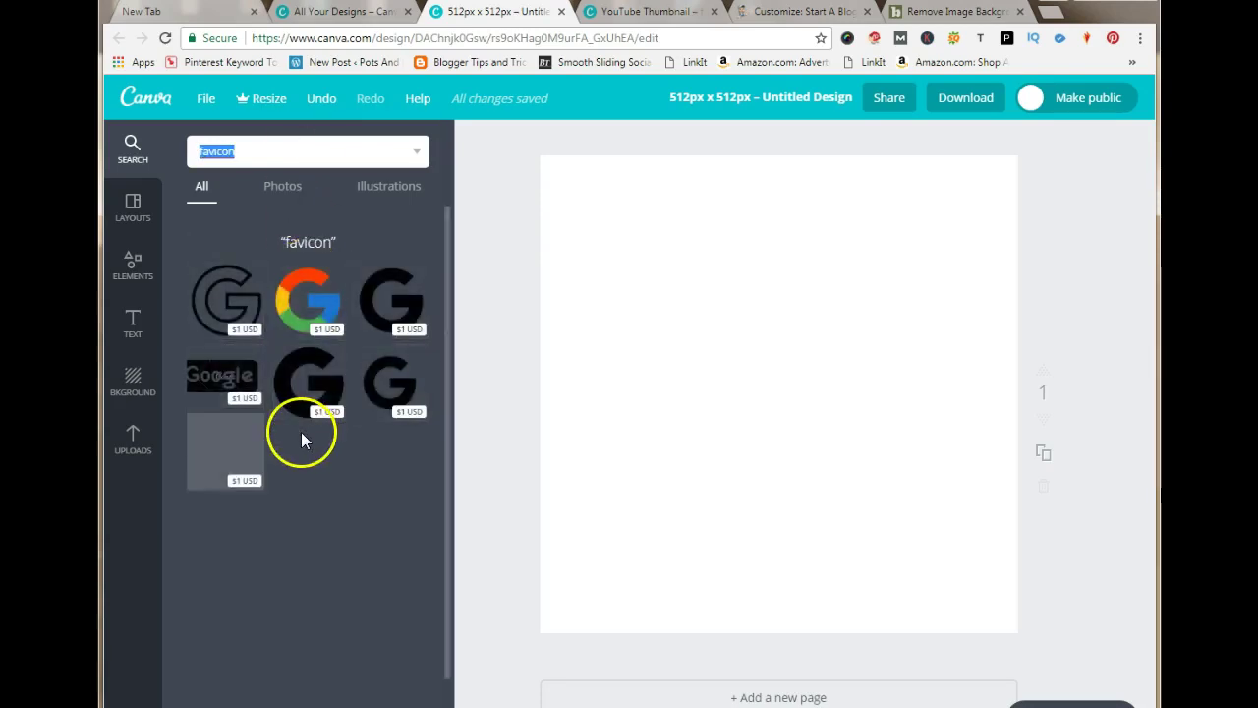
{"action": "left_click", "coordinate": [250, 150]}
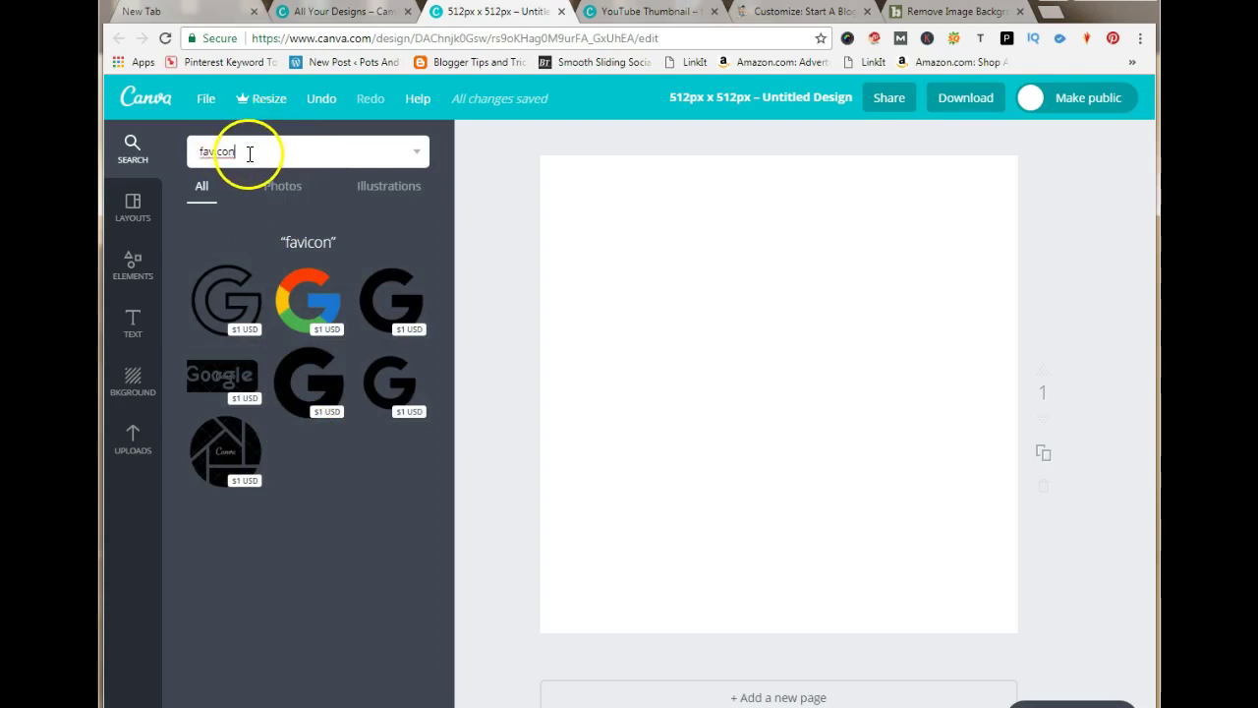
{"action": "left_click", "coordinate": [155, 144]}
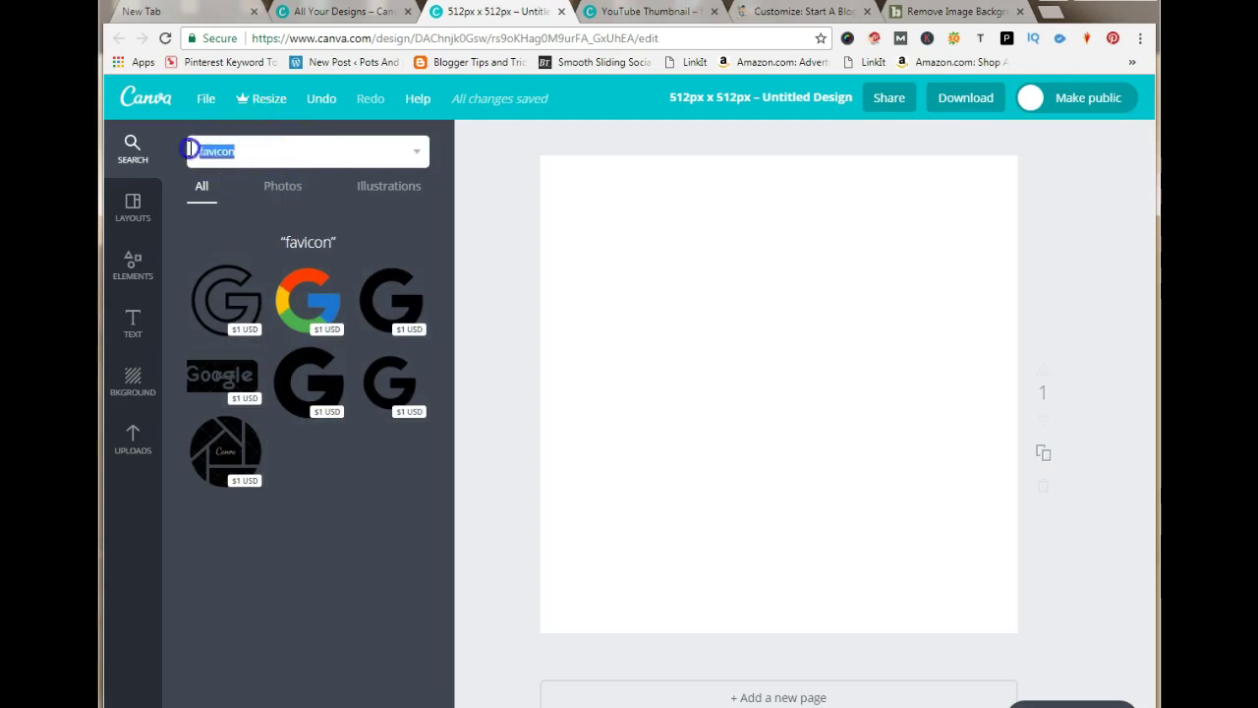
{"action": "type", "text": "logo"}
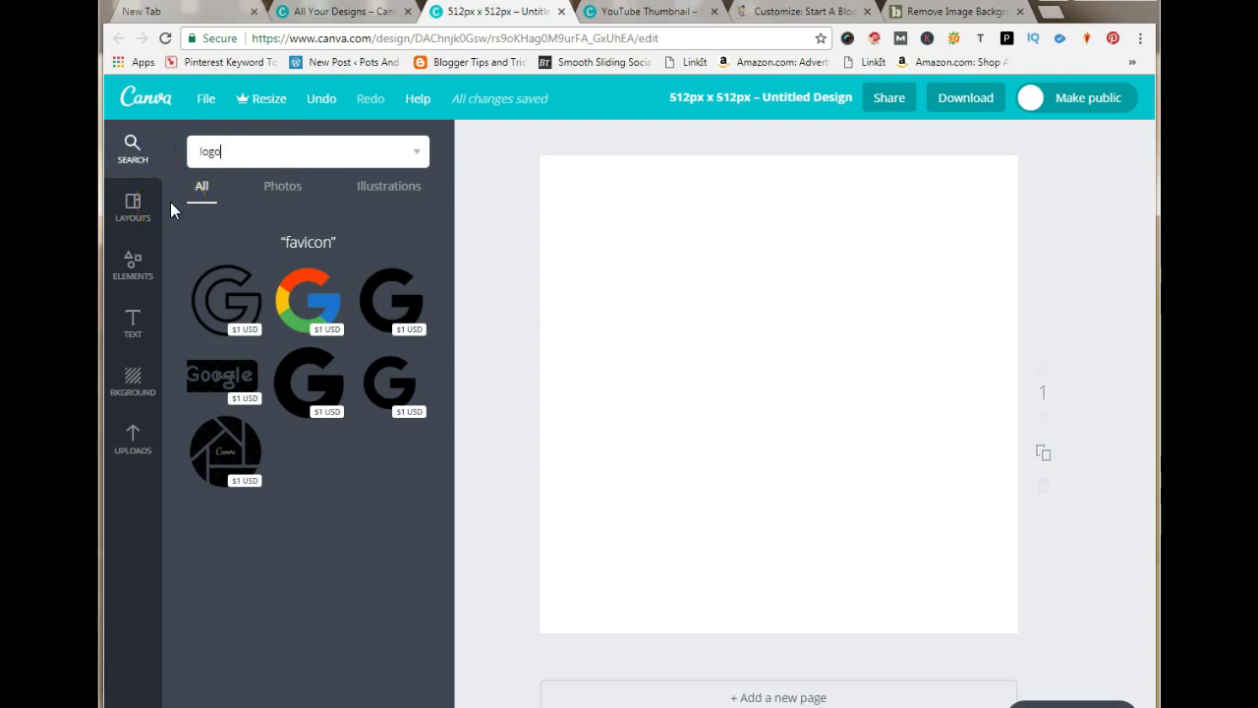
{"action": "key", "text": "Return"}
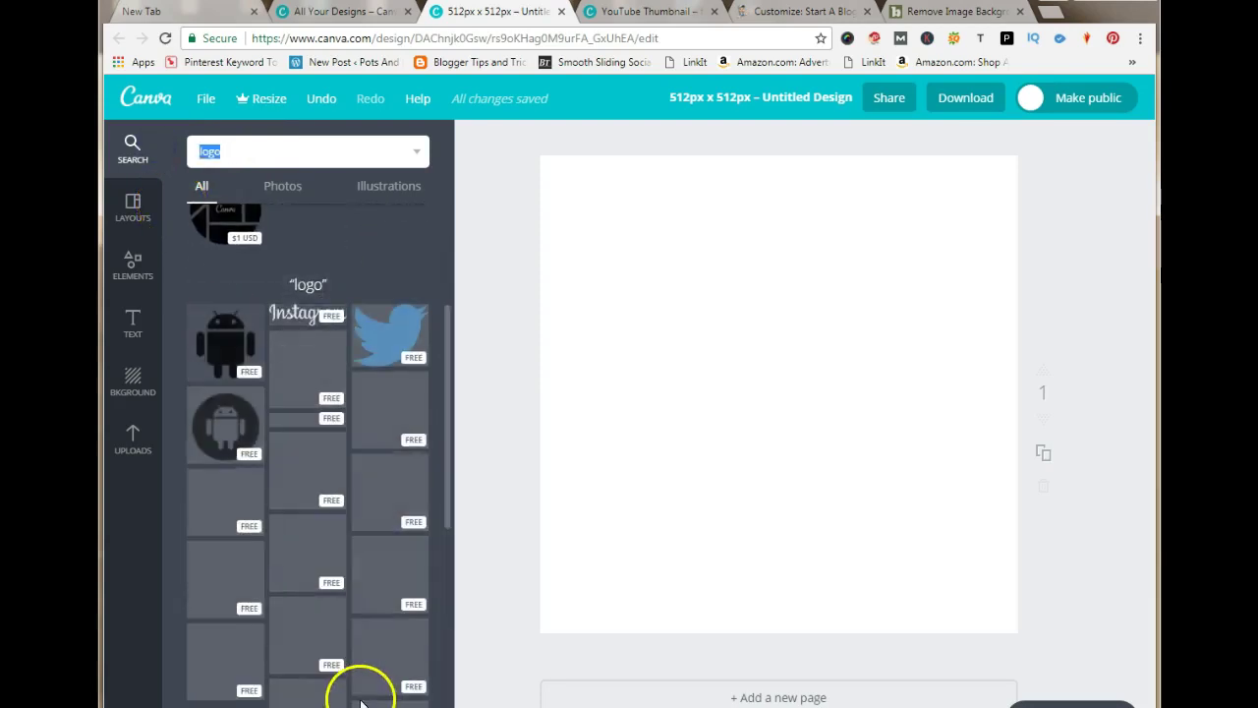
Step: Add the free green-and-grey globe logo to the design and enlarge it to nearly fill the canvas
{"action": "scroll", "coordinate": [367, 688], "scroll_direction": "down", "scroll_amount": 10}
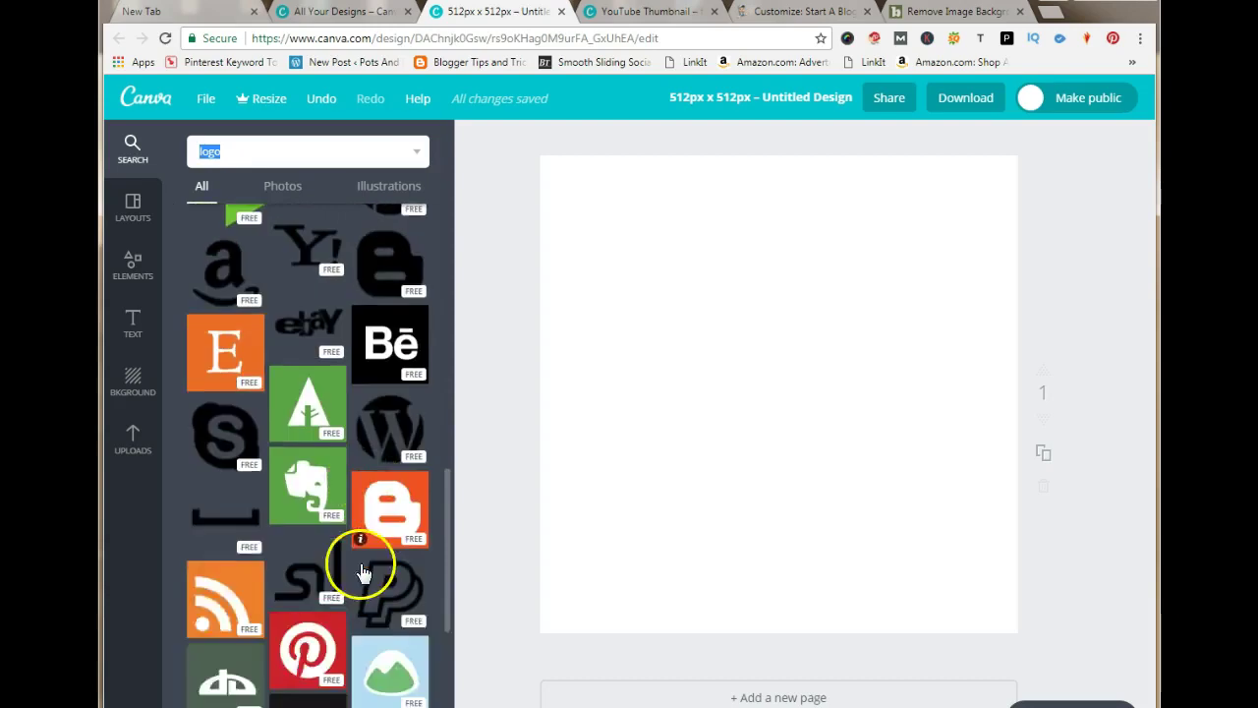
{"action": "scroll", "coordinate": [359, 565], "scroll_direction": "down", "scroll_amount": 3}
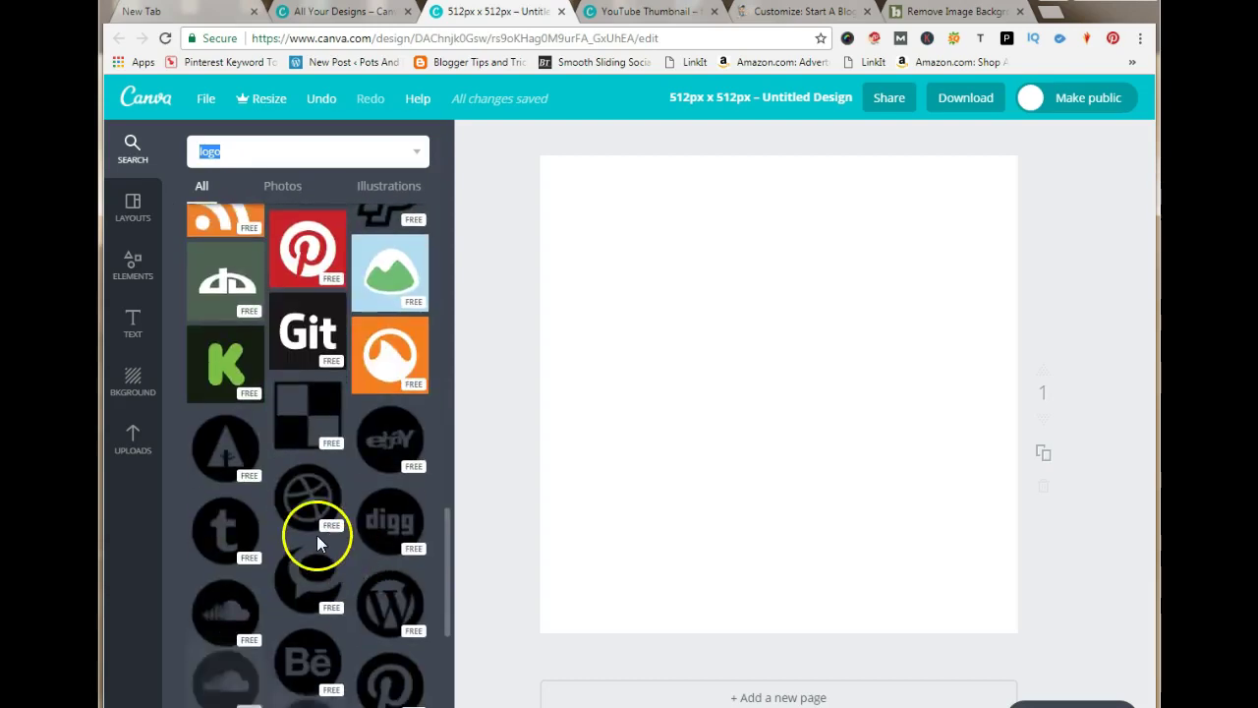
{"action": "scroll", "coordinate": [316, 537], "scroll_direction": "down", "scroll_amount": 1}
{"action": "scroll", "coordinate": [315, 535], "scroll_direction": "down", "scroll_amount": 3}
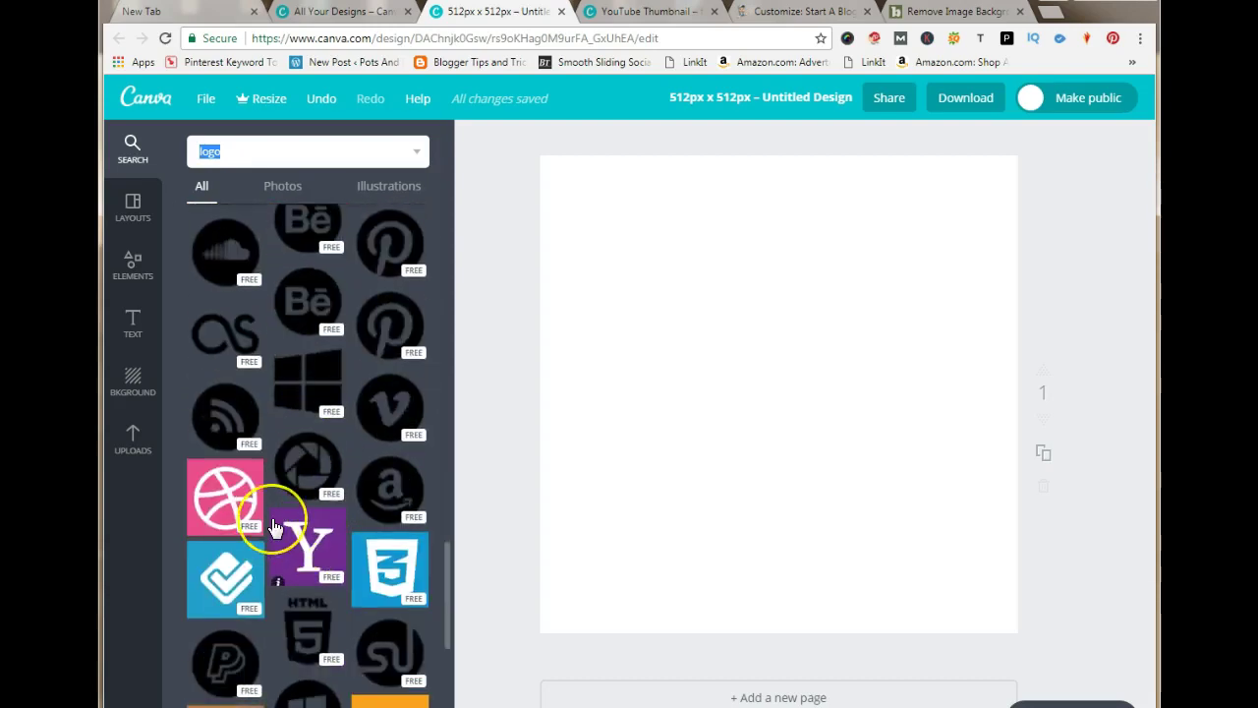
{"action": "scroll", "coordinate": [274, 529], "scroll_direction": "down", "scroll_amount": 5}
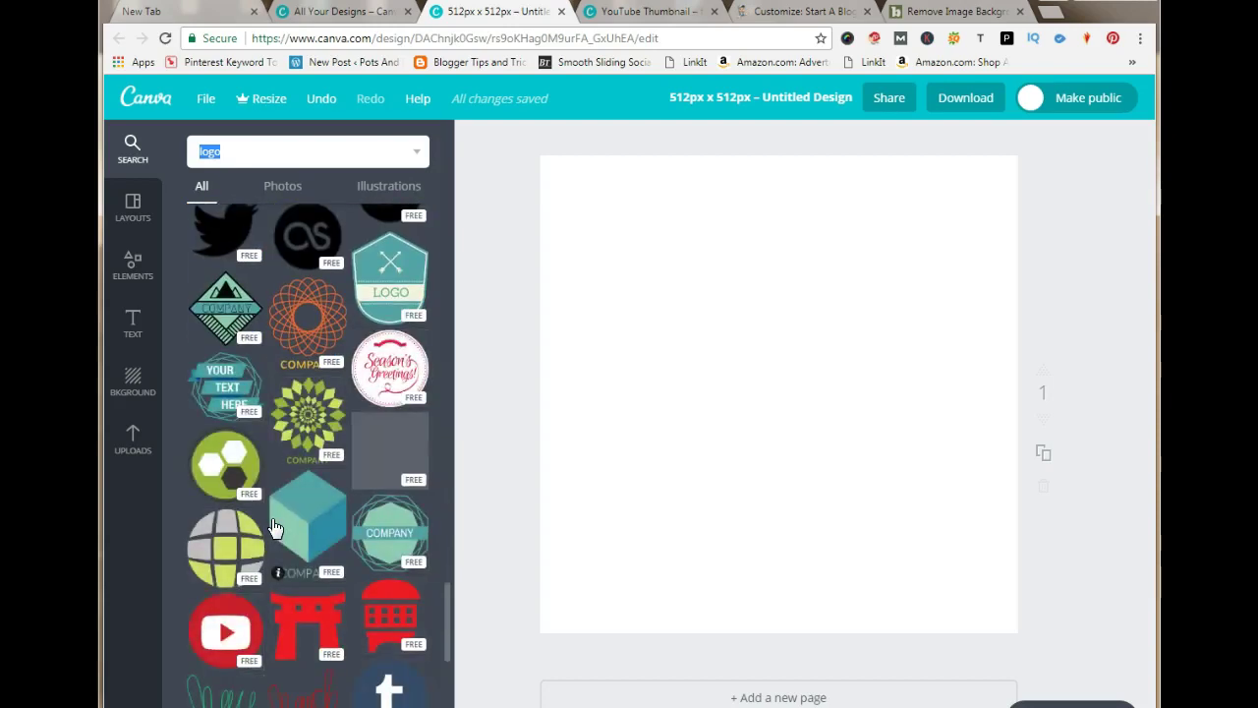
{"action": "left_click", "coordinate": [224, 551]}
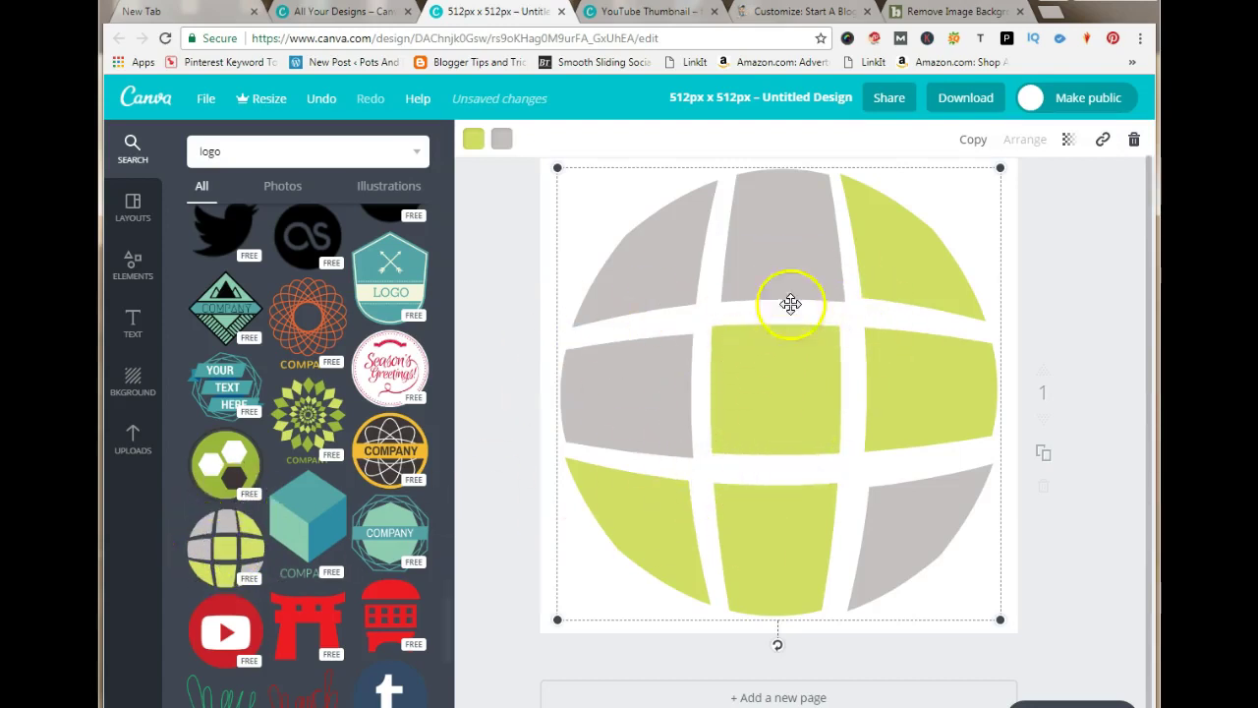
{"action": "left_click_drag", "start_coordinate": [557, 168], "coordinate": [550, 159]}
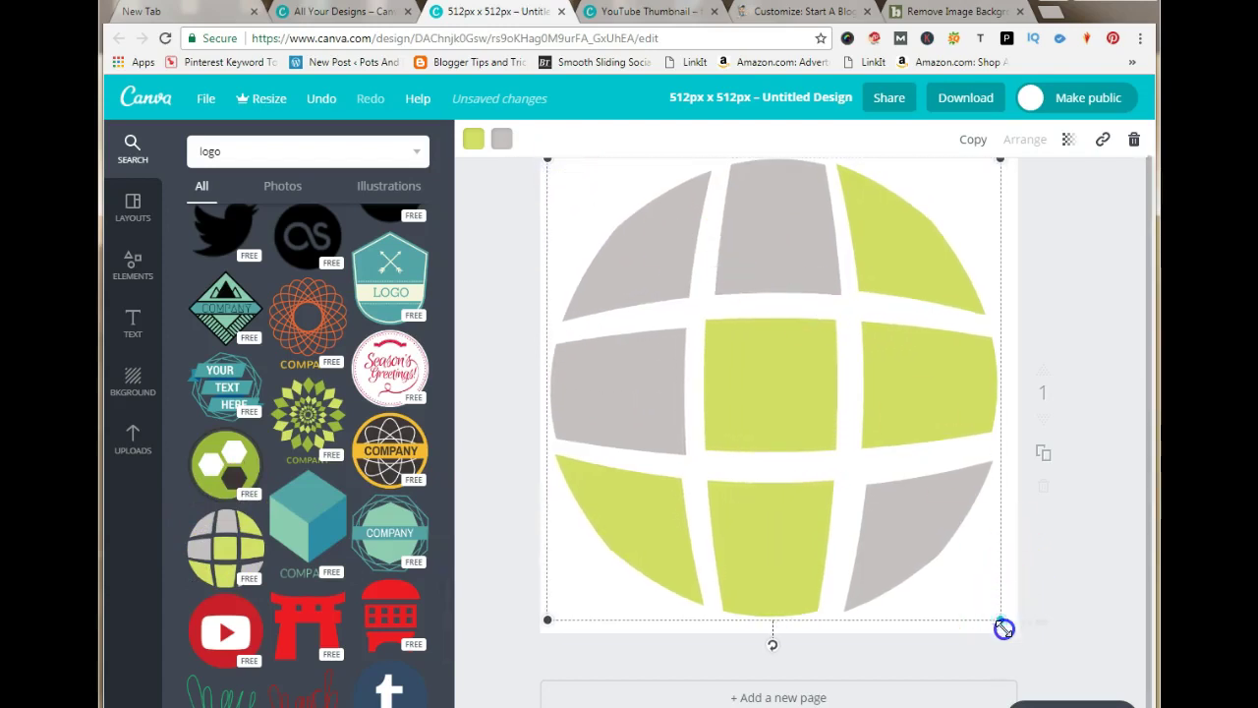
{"action": "left_click_drag", "start_coordinate": [1000, 621], "coordinate": [1004, 628]}
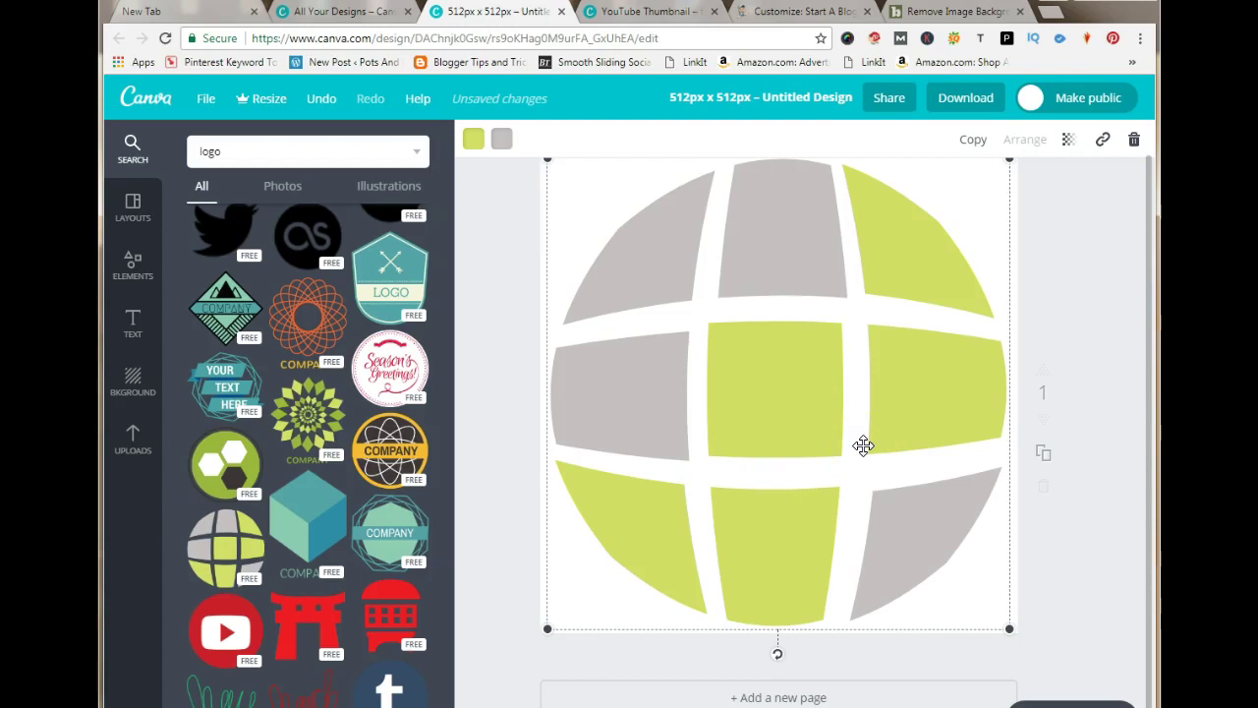
Step: Title the design "favicon #1" and enlarge the globe slightly toward the canvas's lower-left corner
{"action": "left_click", "coordinate": [685, 97]}
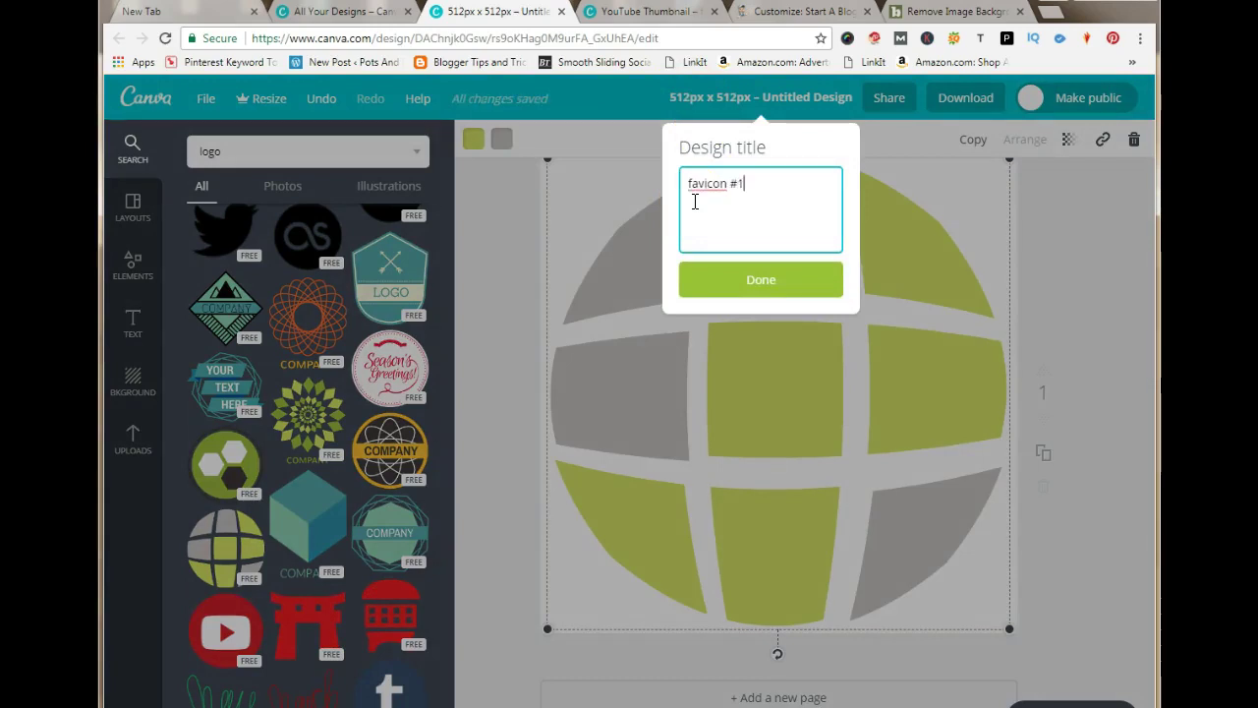
{"action": "left_click", "coordinate": [753, 289]}
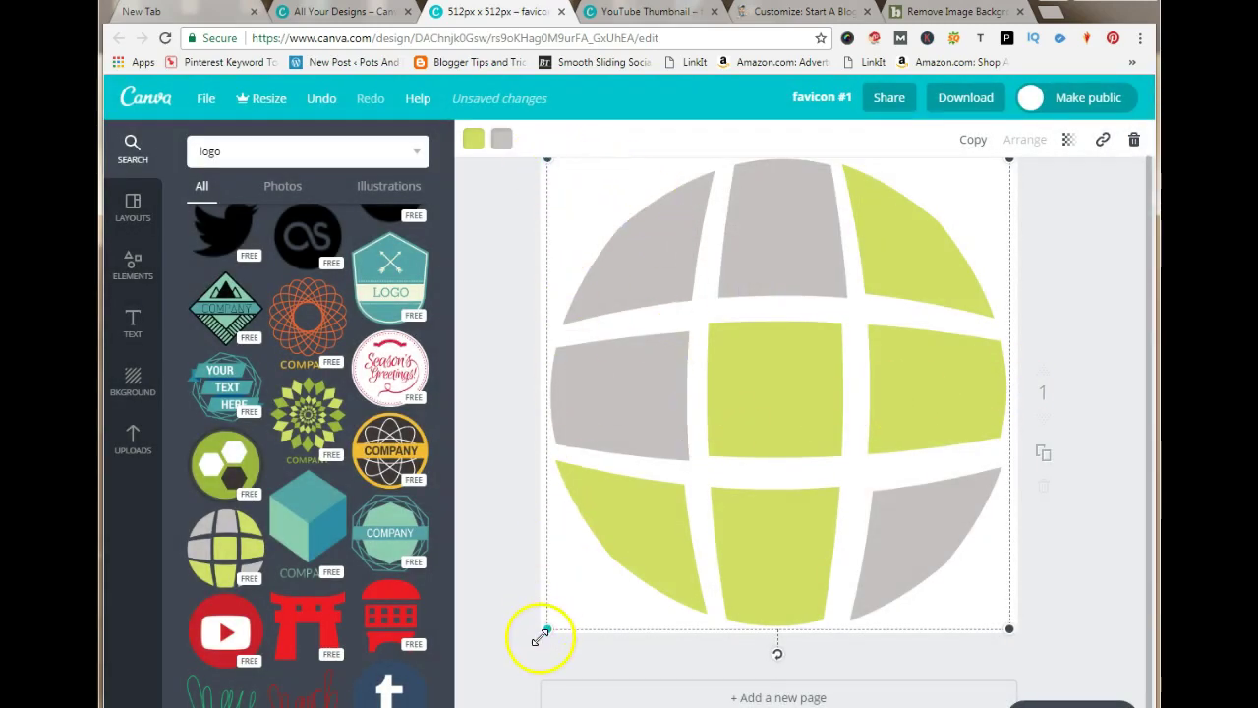
{"action": "left_click_drag", "start_coordinate": [550, 629], "coordinate": [542, 630]}
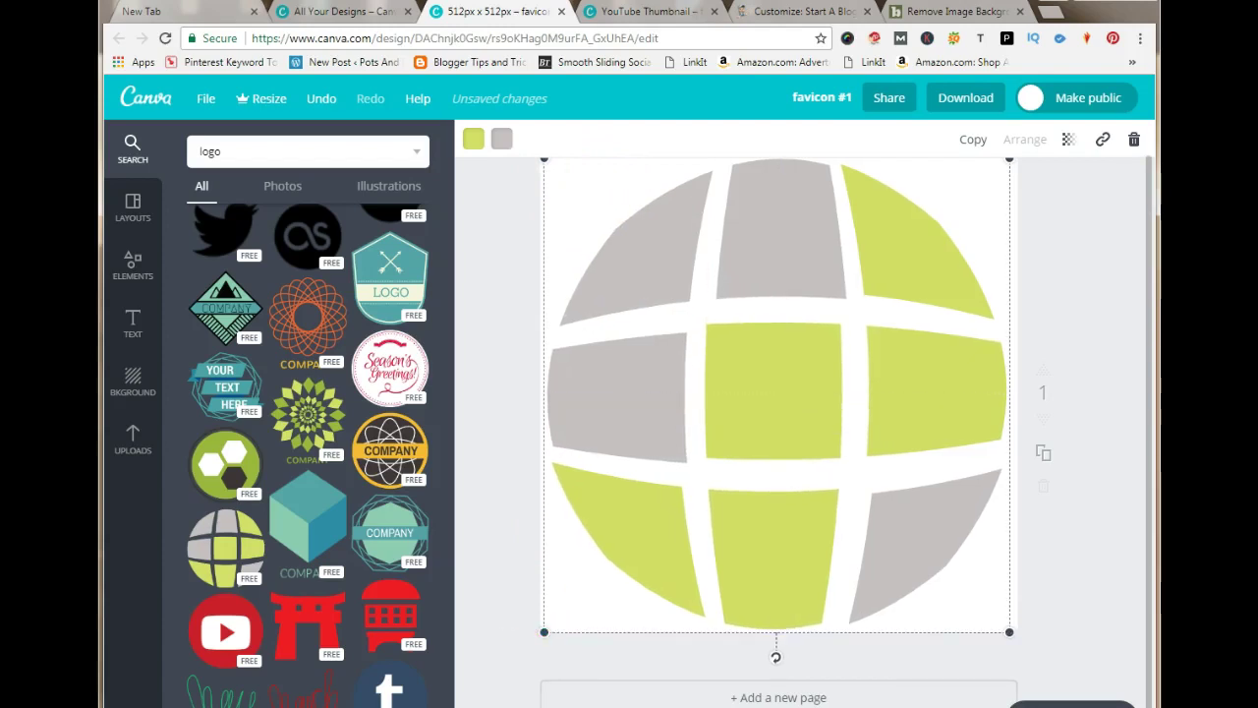
Step: Switch to the Background Burner site and examine how it removes image backgrounds and where a photo is uploaded
{"action": "mouse_move", "coordinate": [595, 706]}
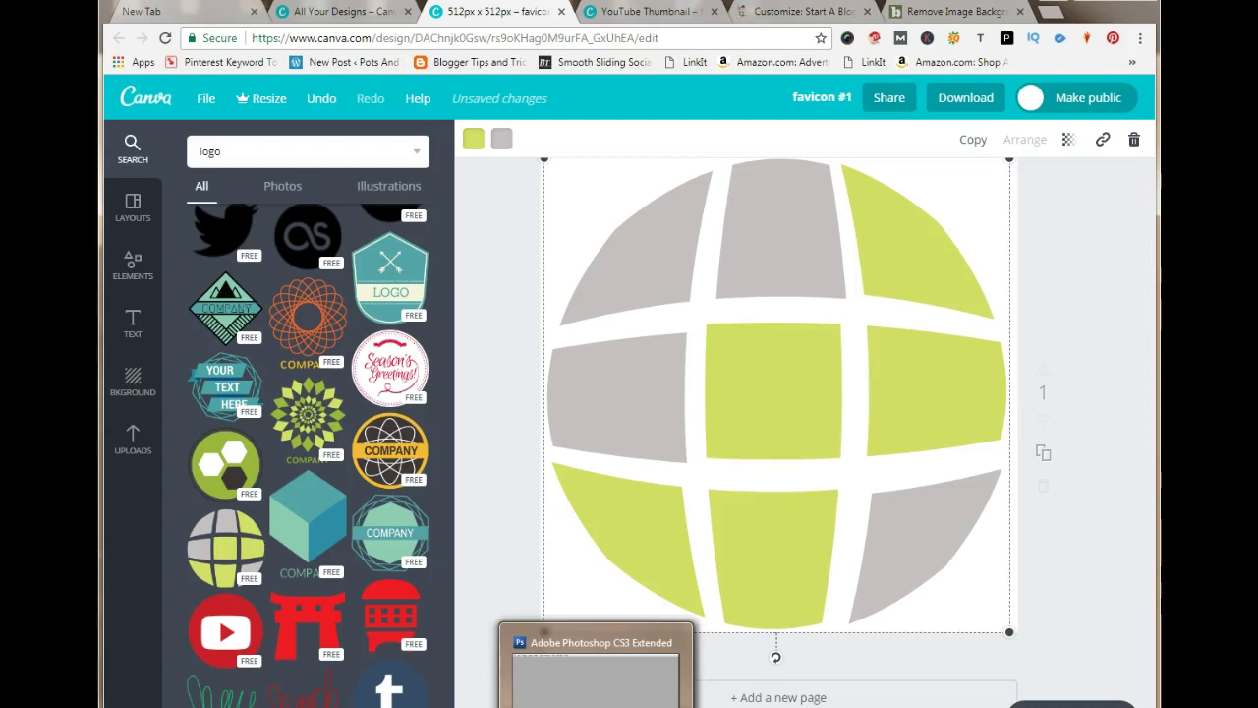
{"action": "left_click", "coordinate": [941, 11]}
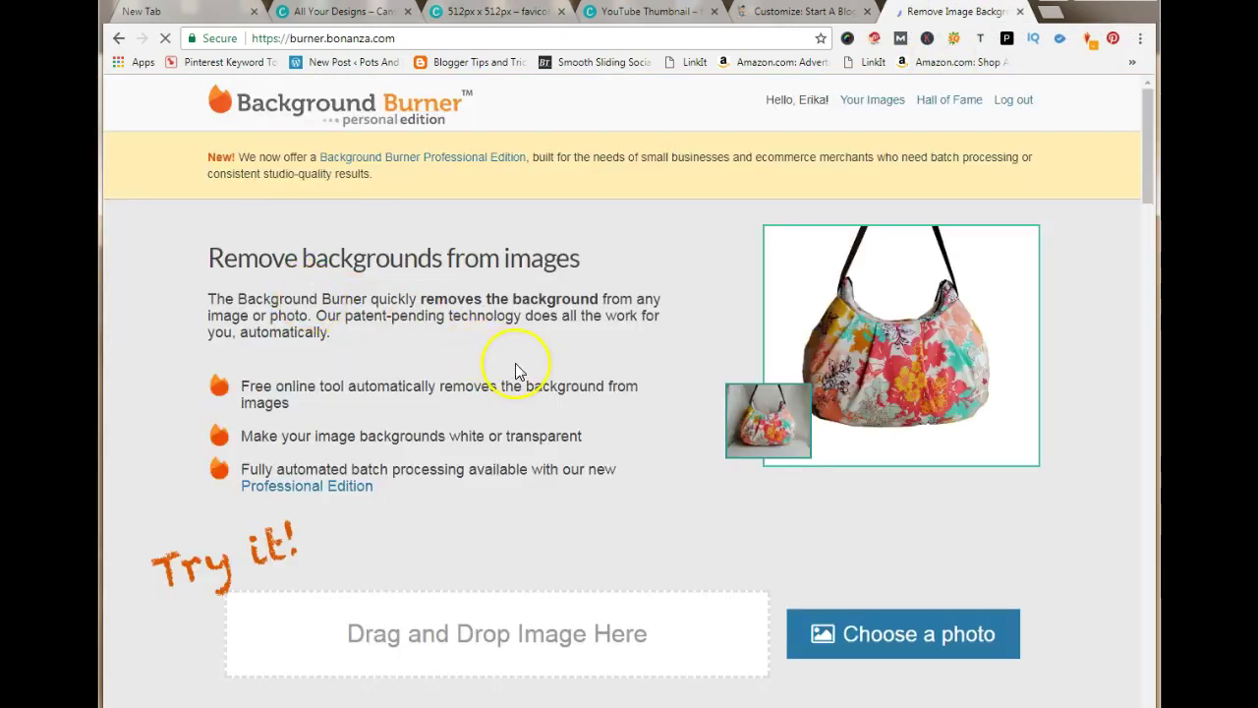
{"action": "scroll", "coordinate": [514, 364], "scroll_direction": "down", "scroll_amount": 5}
{"action": "left_click", "coordinate": [566, 347]}
{"action": "scroll", "coordinate": [566, 354], "scroll_direction": "up", "scroll_amount": 3}
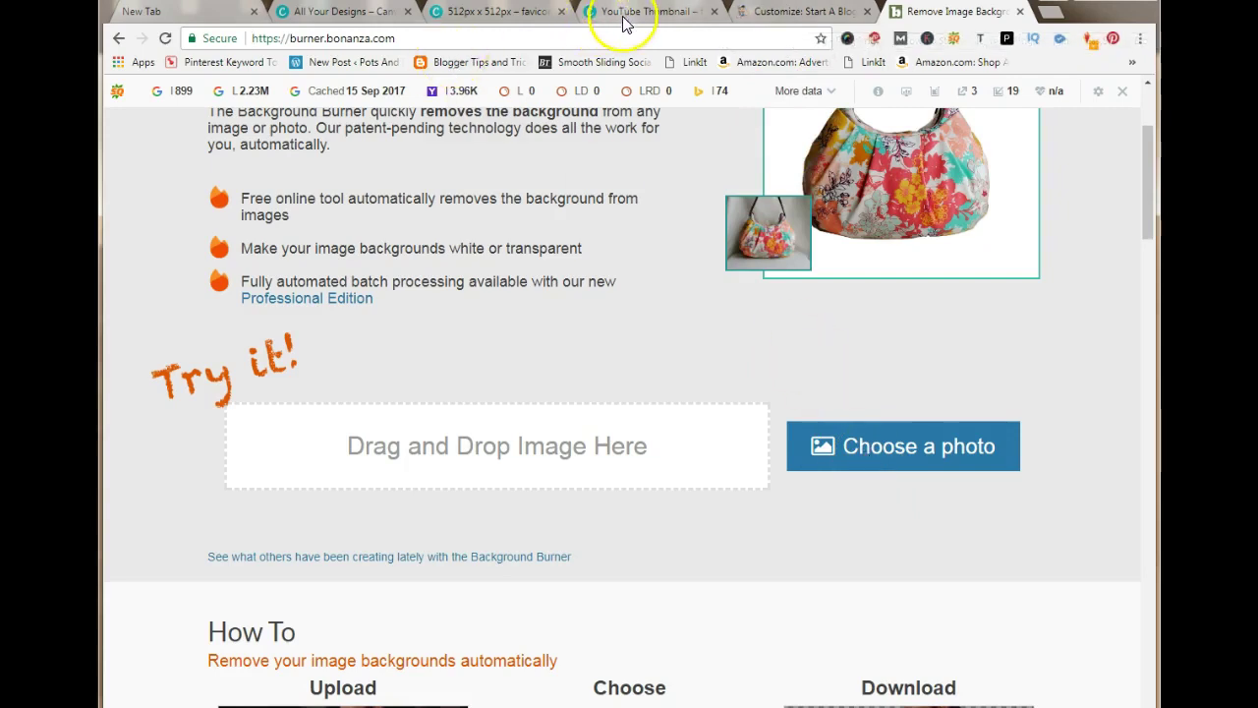
Step: Return to the "favicon #1" design in Canva and download it as PNG (Recommended)
{"action": "left_click", "coordinate": [488, 14]}
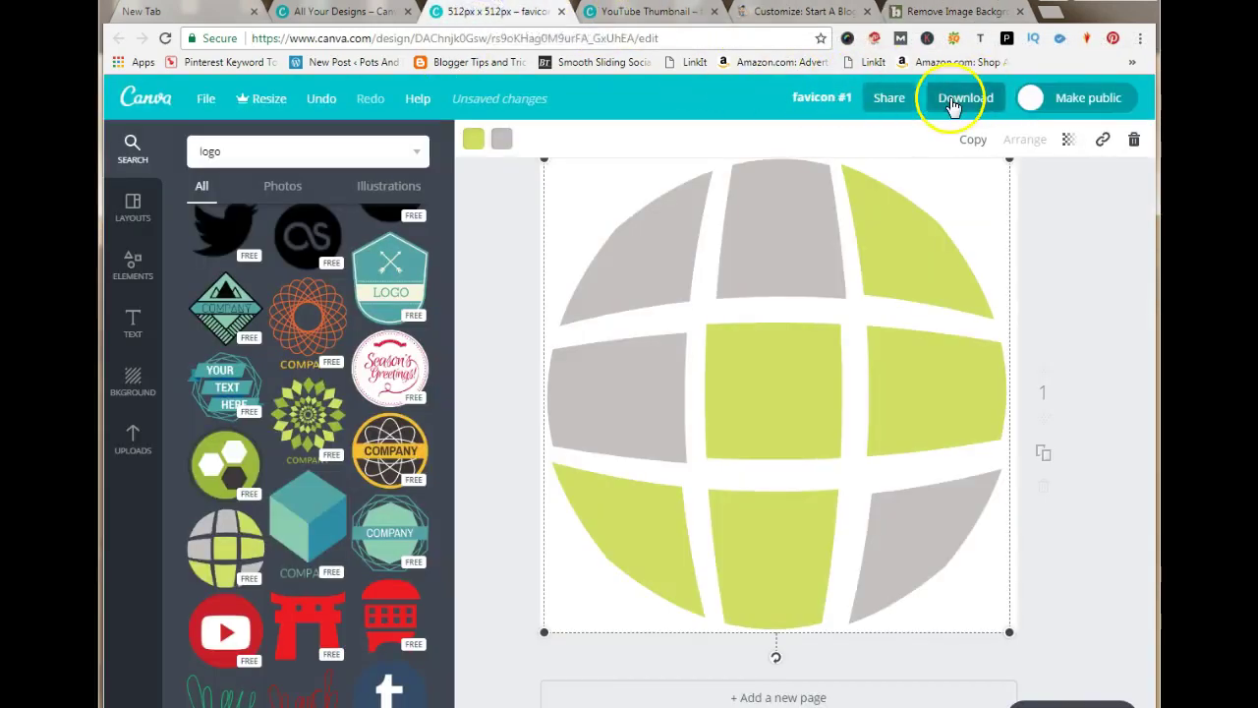
{"action": "left_click", "coordinate": [965, 98]}
{"action": "left_click", "coordinate": [928, 292]}
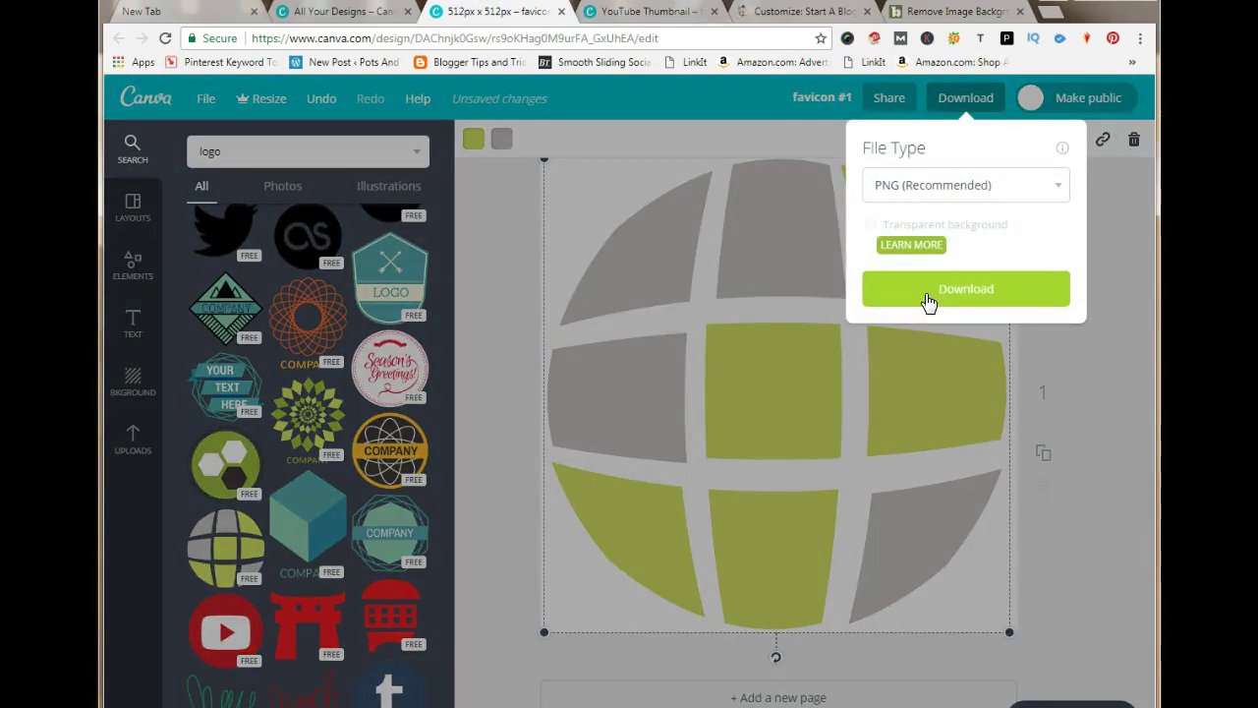
{"action": "left_click", "coordinate": [985, 187]}
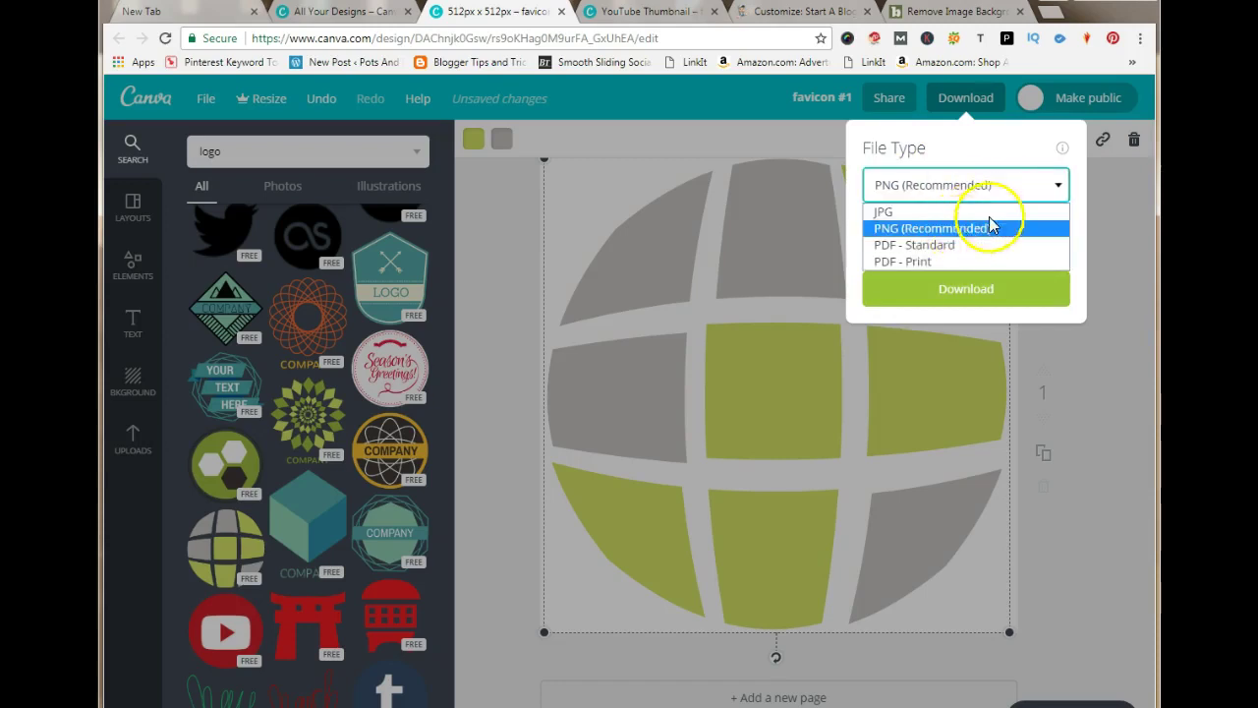
{"action": "left_click", "coordinate": [983, 228]}
{"action": "left_click", "coordinate": [958, 288]}
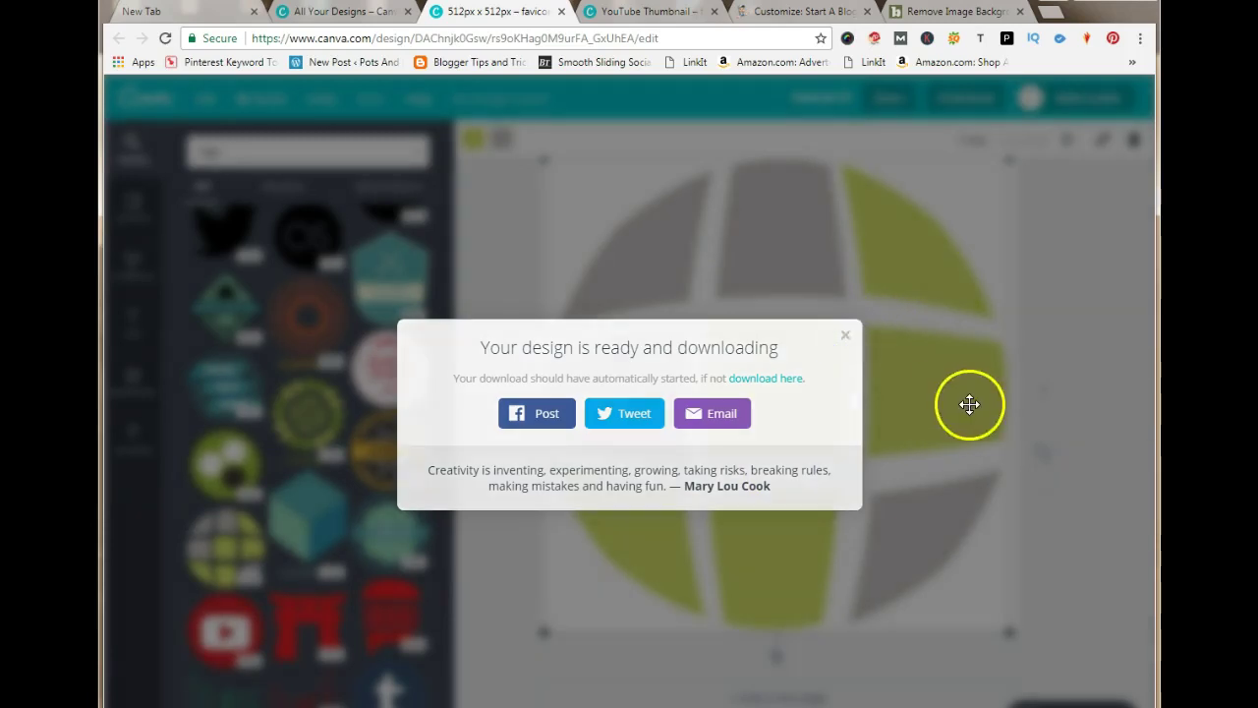
{"action": "left_click", "coordinate": [905, 334]}
Step: Switch to the Background Burner site and upload "favicon #1.png" from the Downloads folder for background removal
{"action": "left_click", "coordinate": [949, 11]}
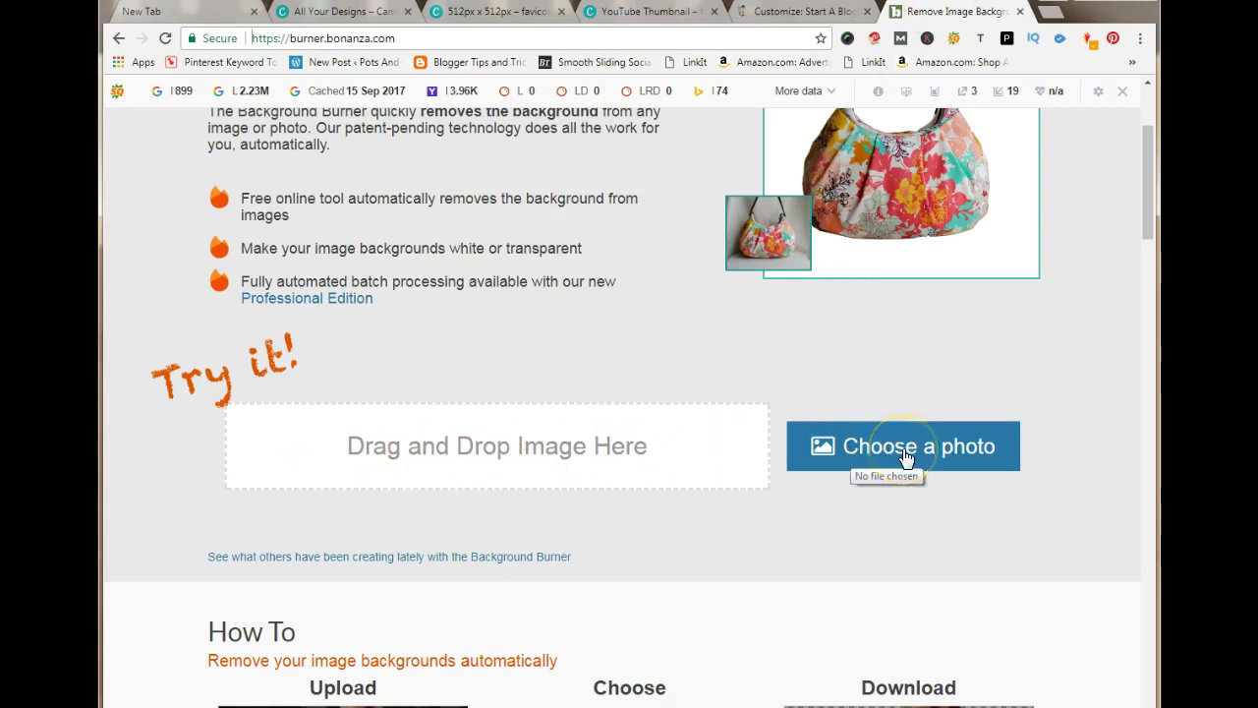
{"action": "left_click", "coordinate": [853, 454]}
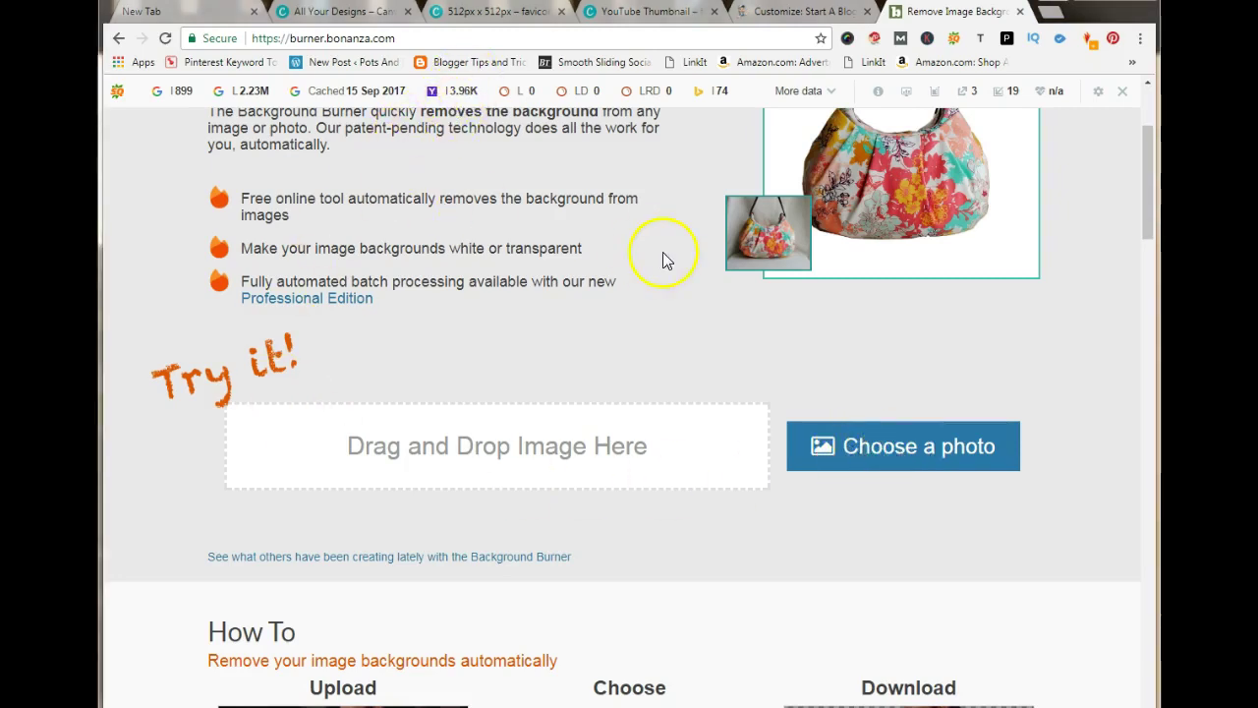
{"action": "left_click", "coordinate": [639, 399]}
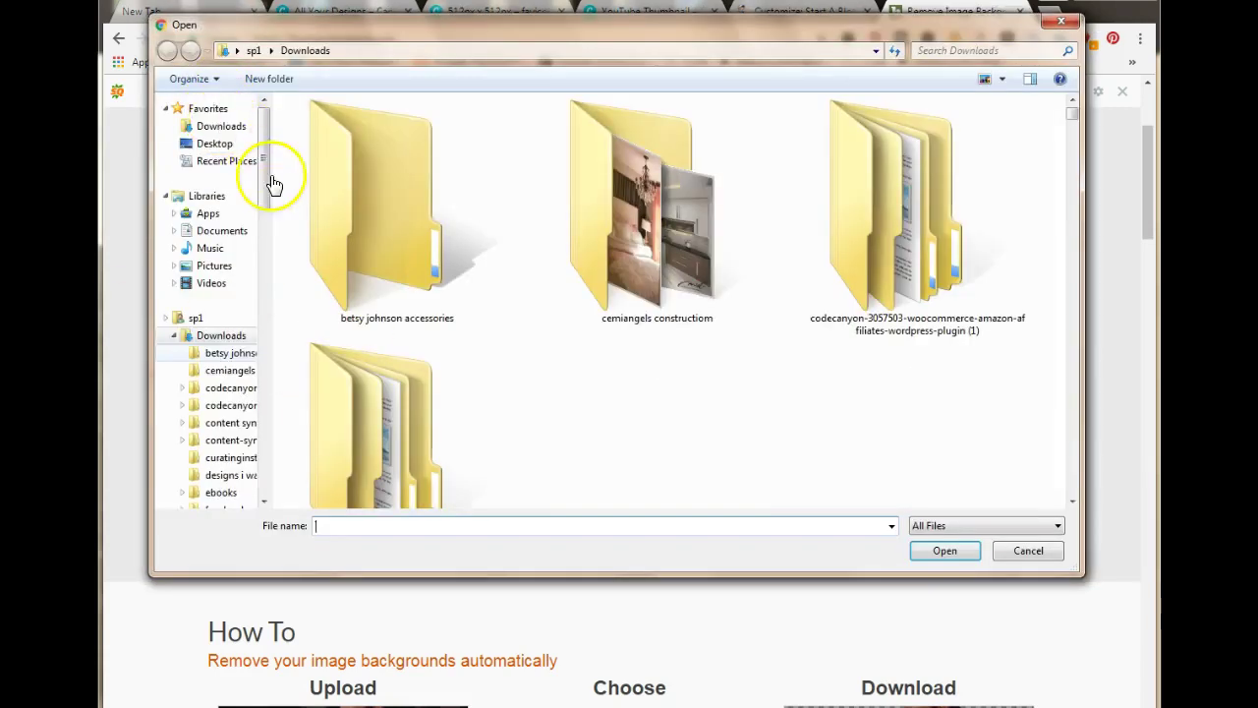
{"action": "left_click", "coordinate": [233, 125]}
{"action": "left_click", "coordinate": [346, 522]}
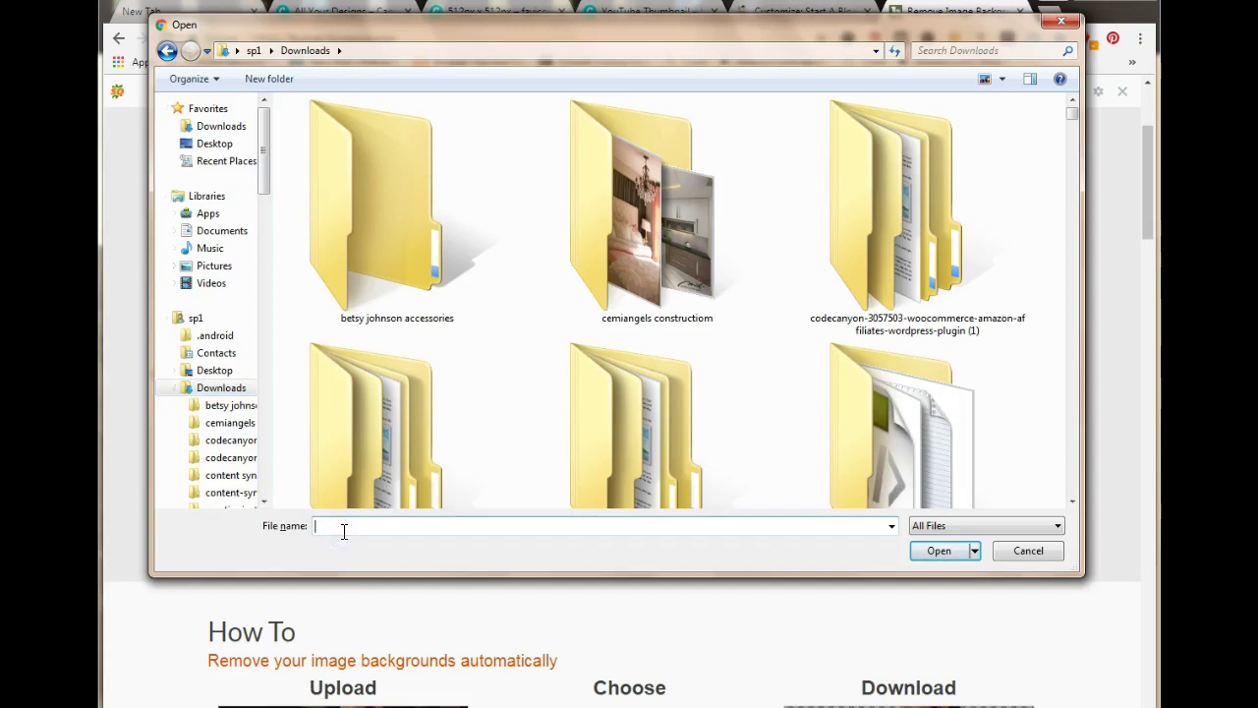
{"action": "type", "text": "favico"}
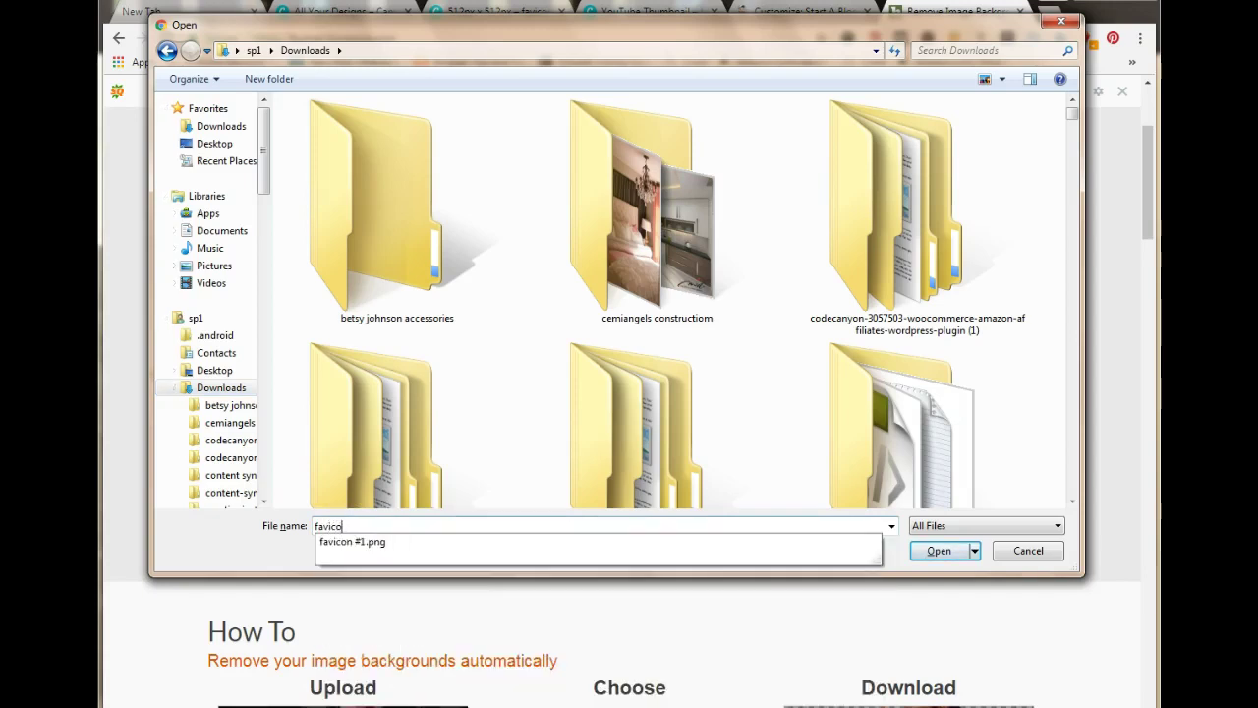
{"action": "type", "text": "n"}
{"action": "left_click", "coordinate": [351, 542]}
{"action": "left_click", "coordinate": [935, 552]}
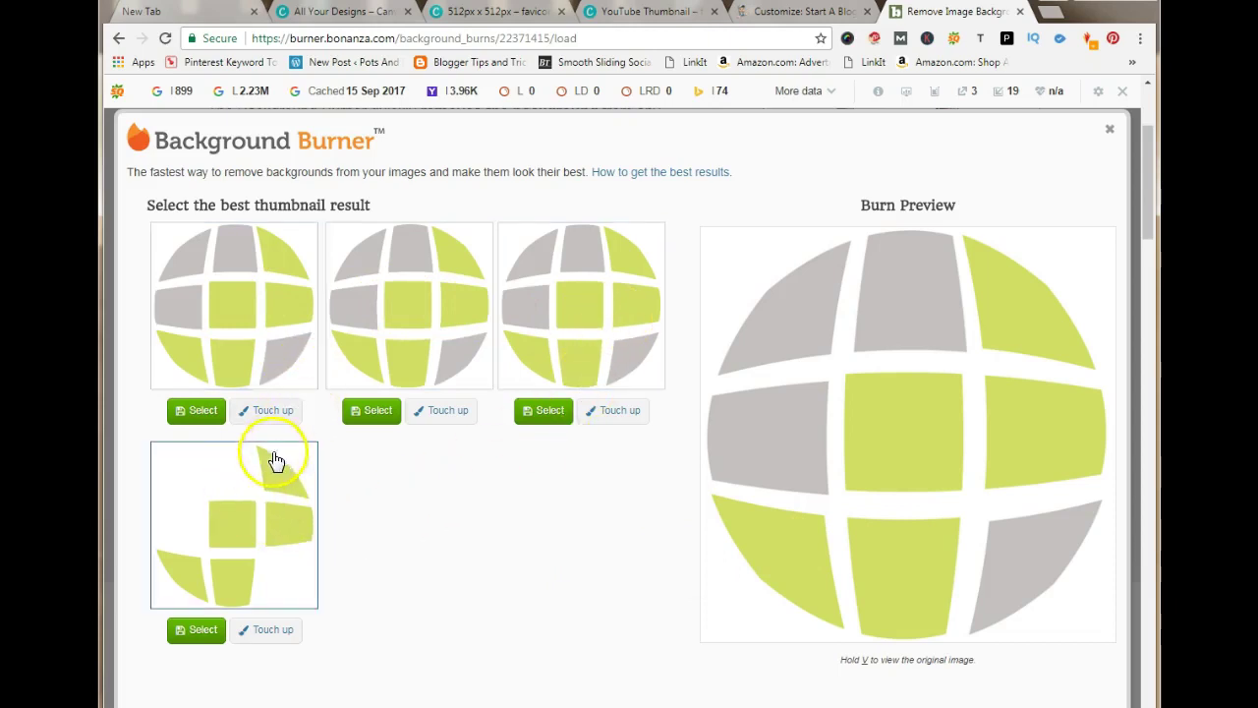
Step: Choose the second thumbnail in the top row, showing the full green-and-grey globe, as the background removal result
{"action": "left_click", "coordinate": [369, 413]}
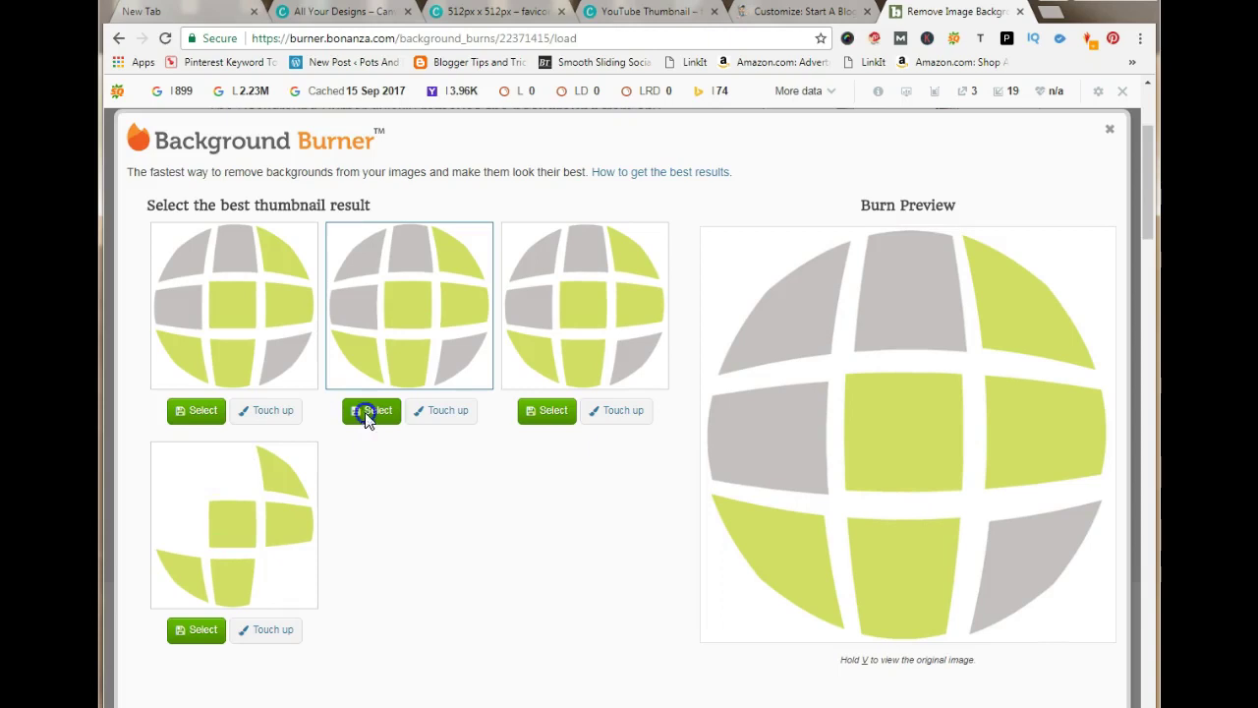
{"action": "left_click", "coordinate": [367, 413]}
{"action": "left_click", "coordinate": [805, 526]}
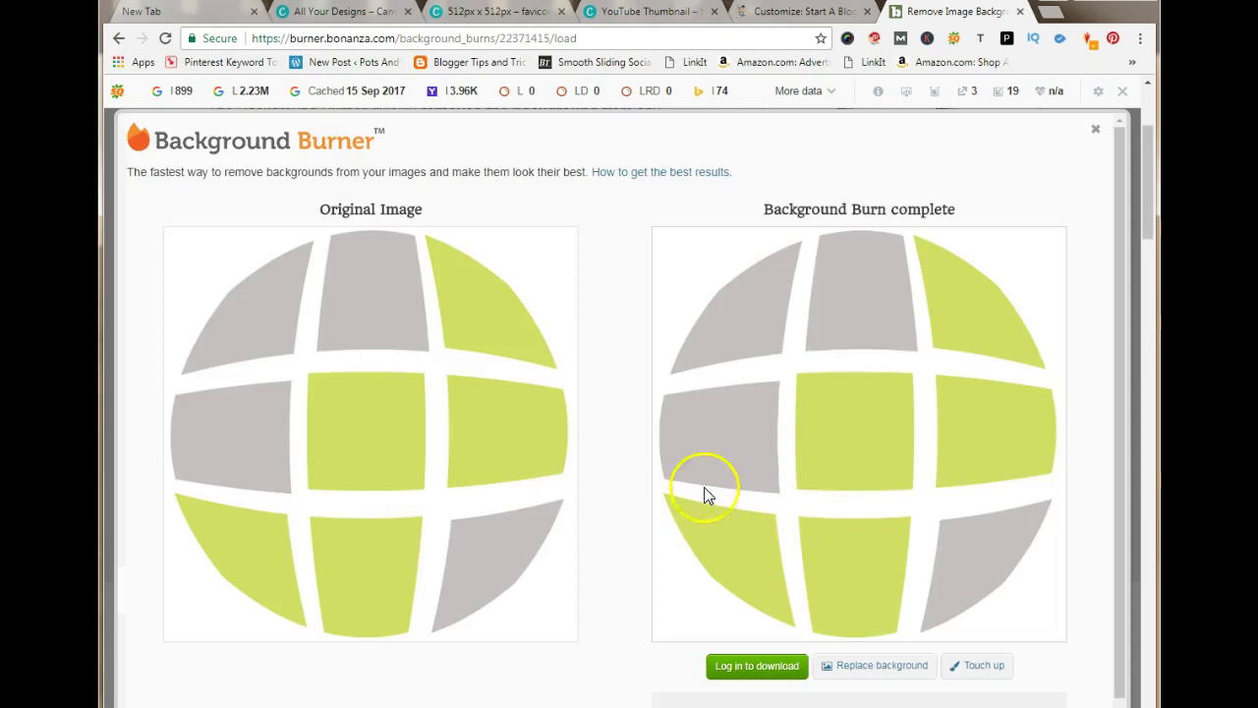
Step: Log in to the Bonanza account with Facebook to unlock downloading of the finished image
{"action": "scroll", "coordinate": [704, 492], "scroll_direction": "down", "scroll_amount": 1}
{"action": "left_click", "coordinate": [749, 606]}
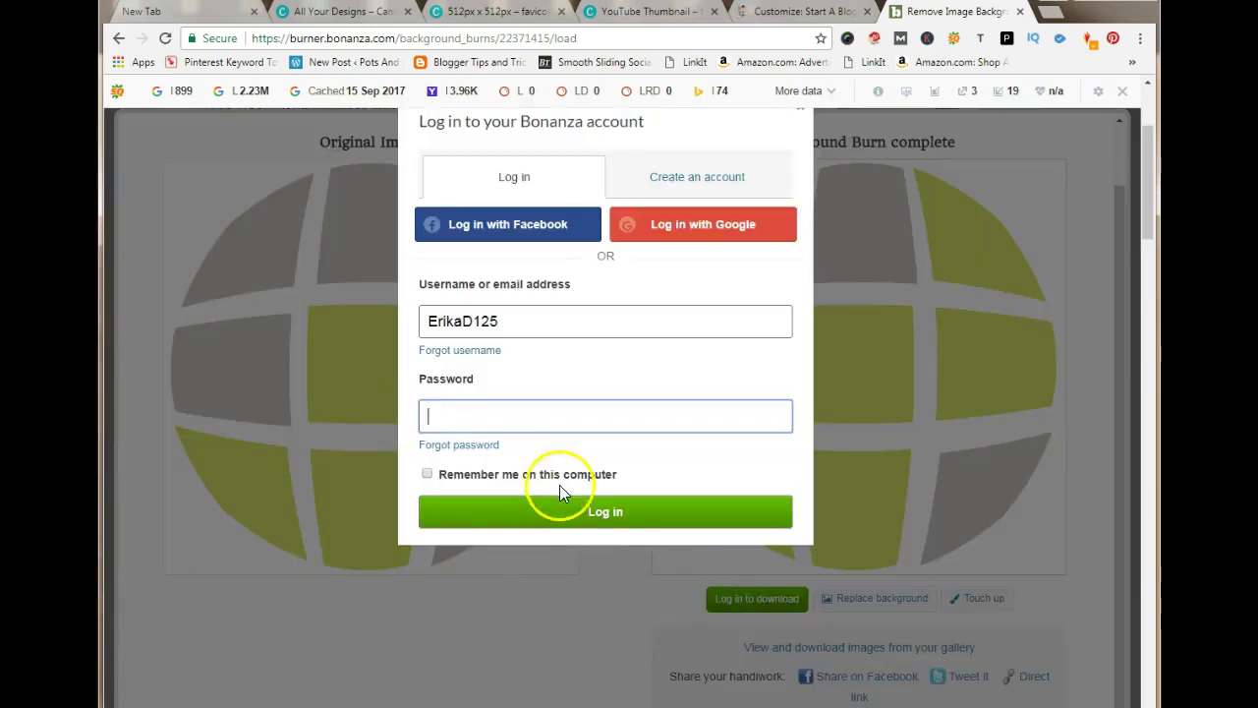
{"action": "left_click", "coordinate": [521, 224]}
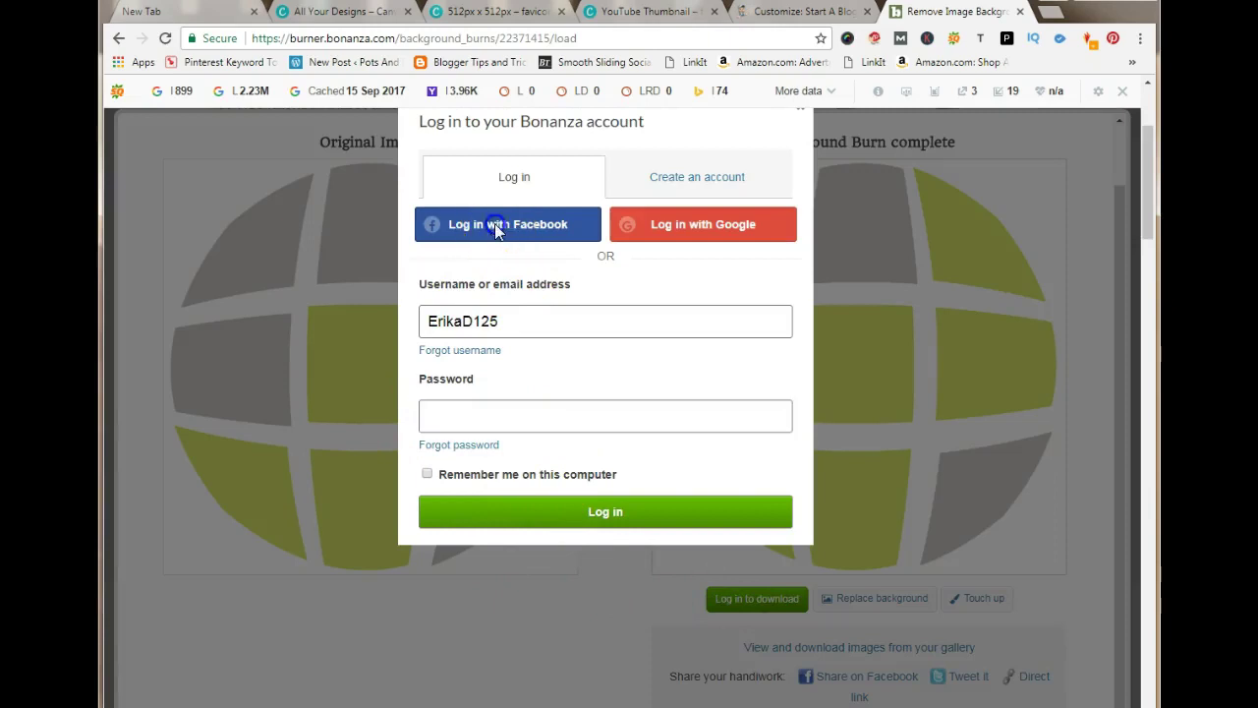
{"action": "left_click", "coordinate": [564, 496]}
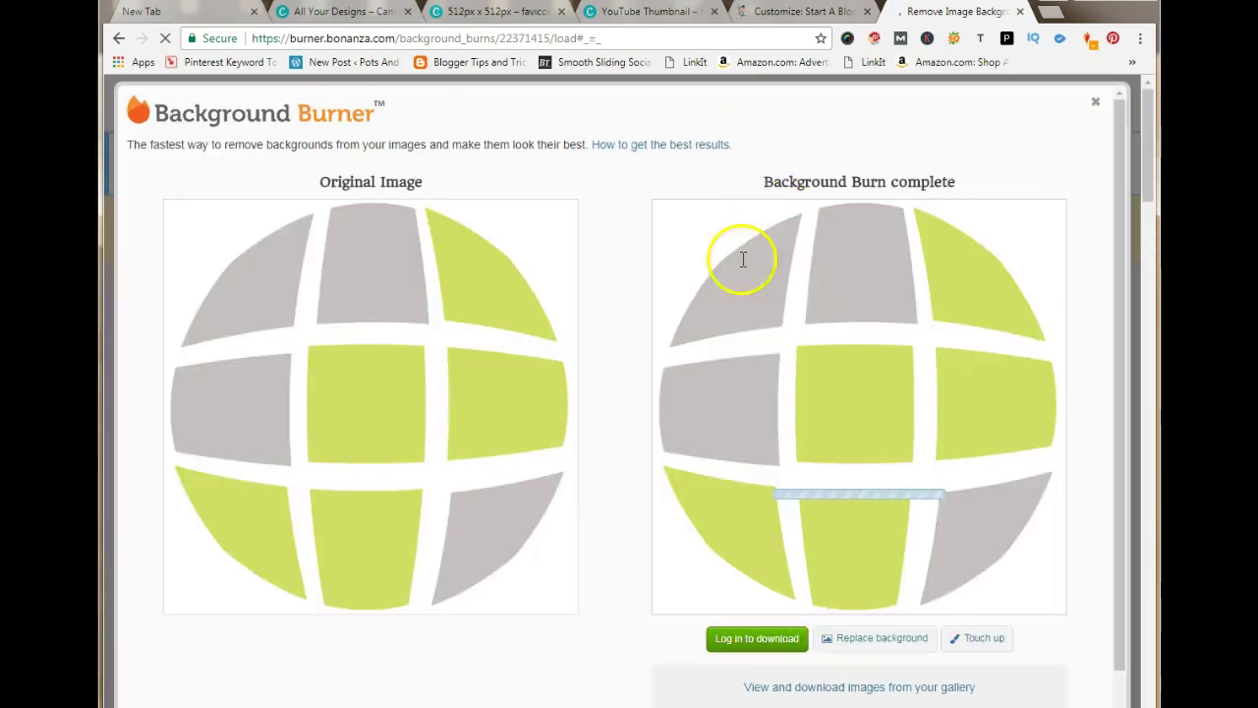
{"action": "left_click", "coordinate": [755, 674]}
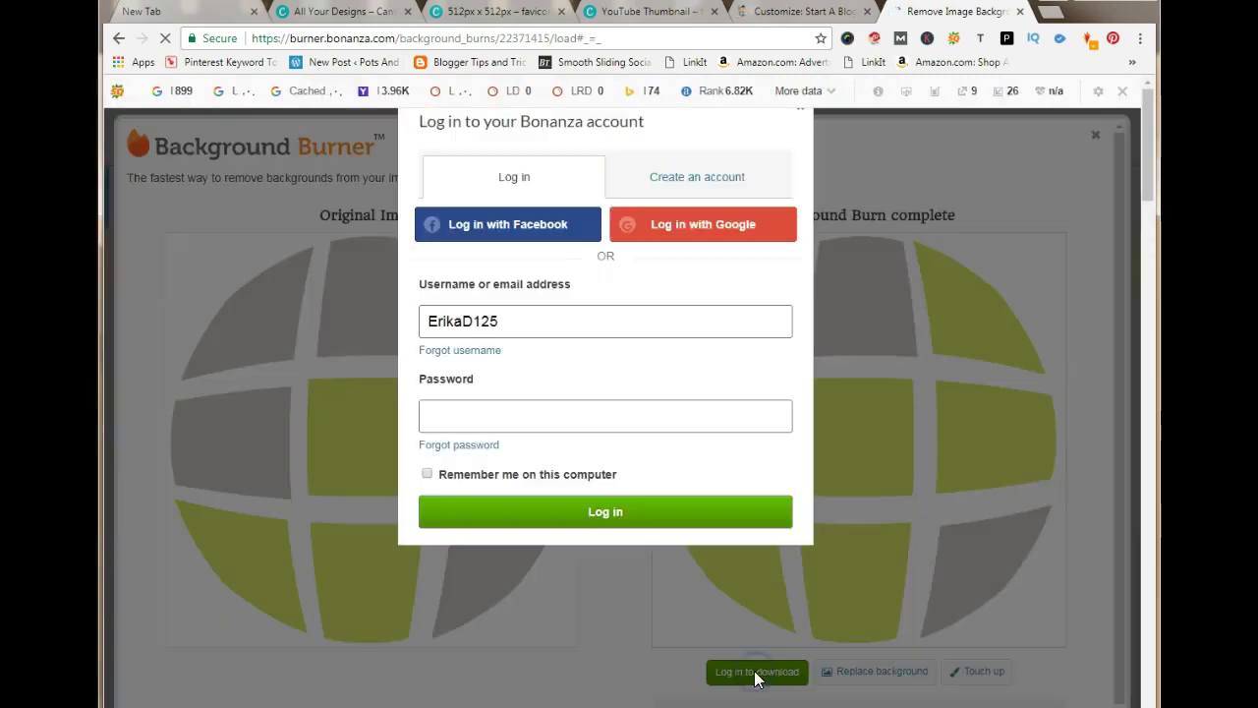
{"action": "left_click", "coordinate": [623, 515]}
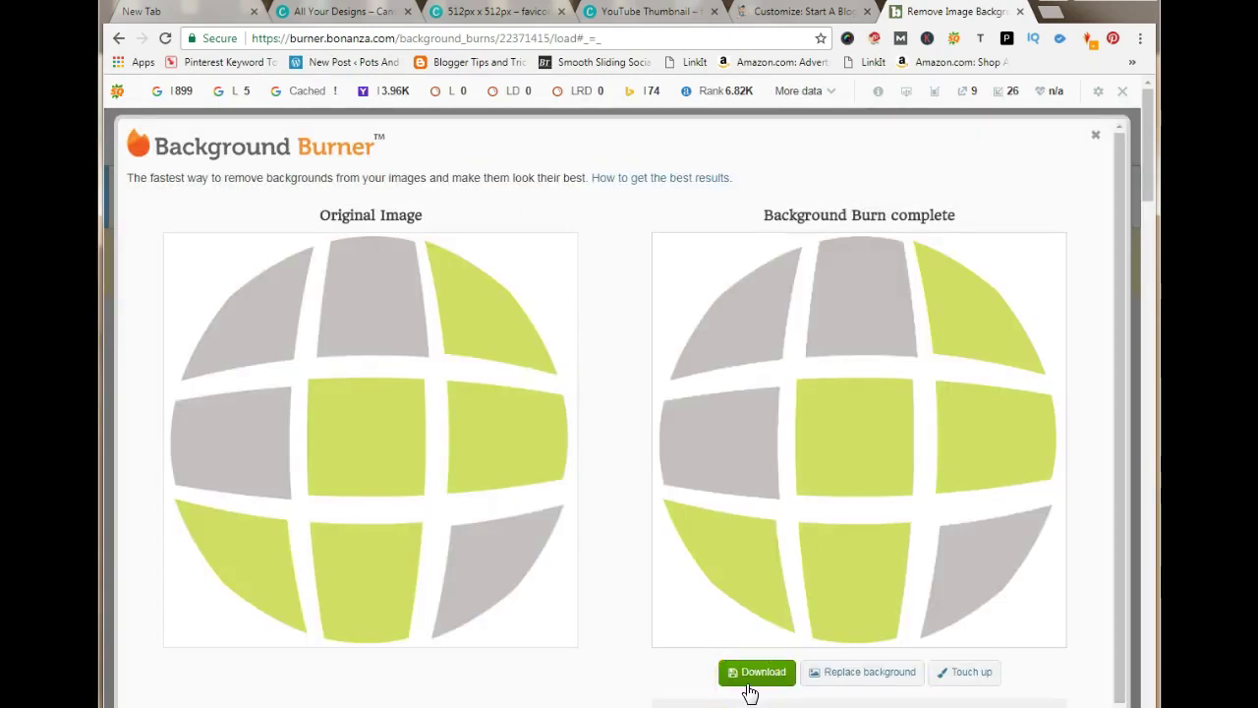
Step: Download the finished globe image as a PNG with transparent background
{"action": "left_click", "coordinate": [744, 680]}
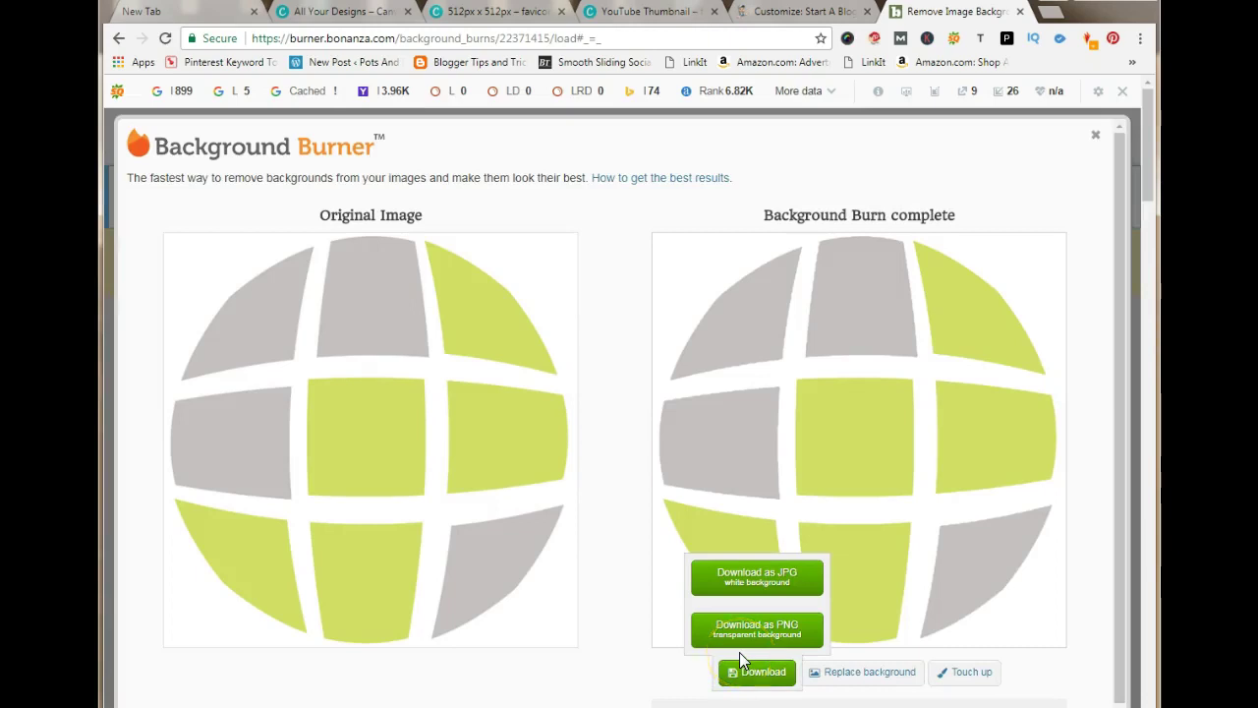
{"action": "left_click", "coordinate": [740, 597]}
{"action": "left_click", "coordinate": [744, 596]}
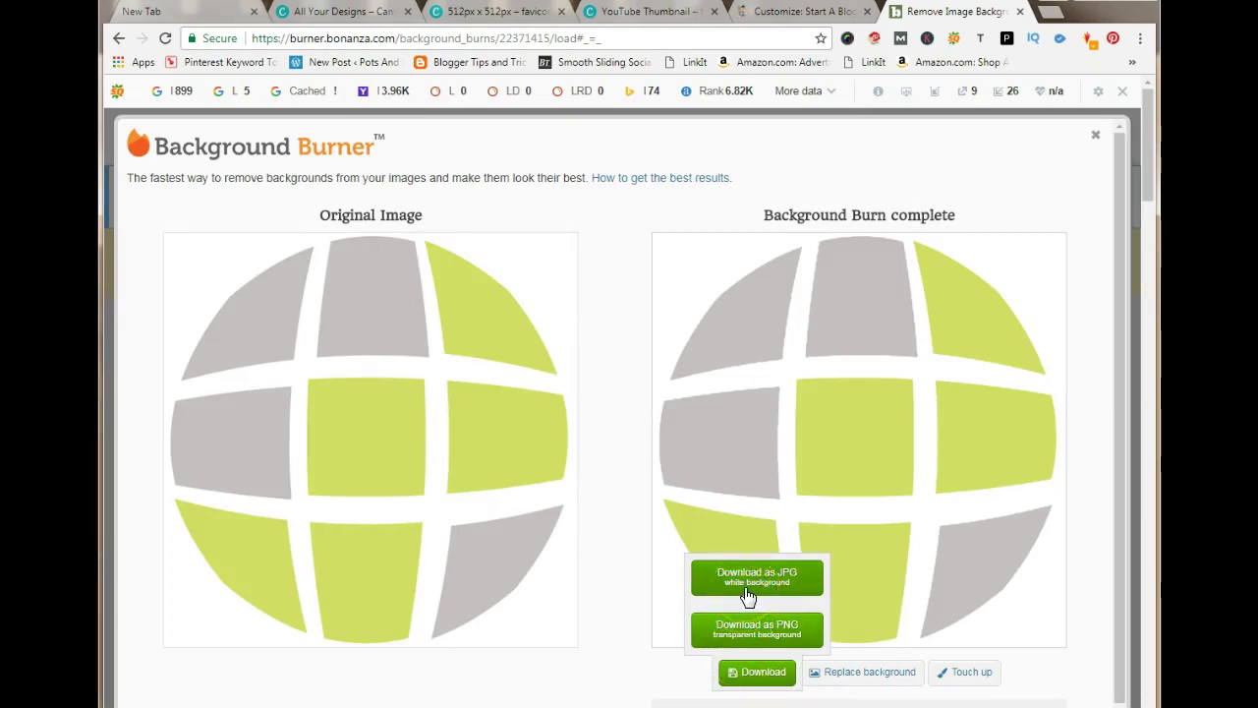
{"action": "left_click", "coordinate": [776, 630]}
{"action": "left_click", "coordinate": [757, 637]}
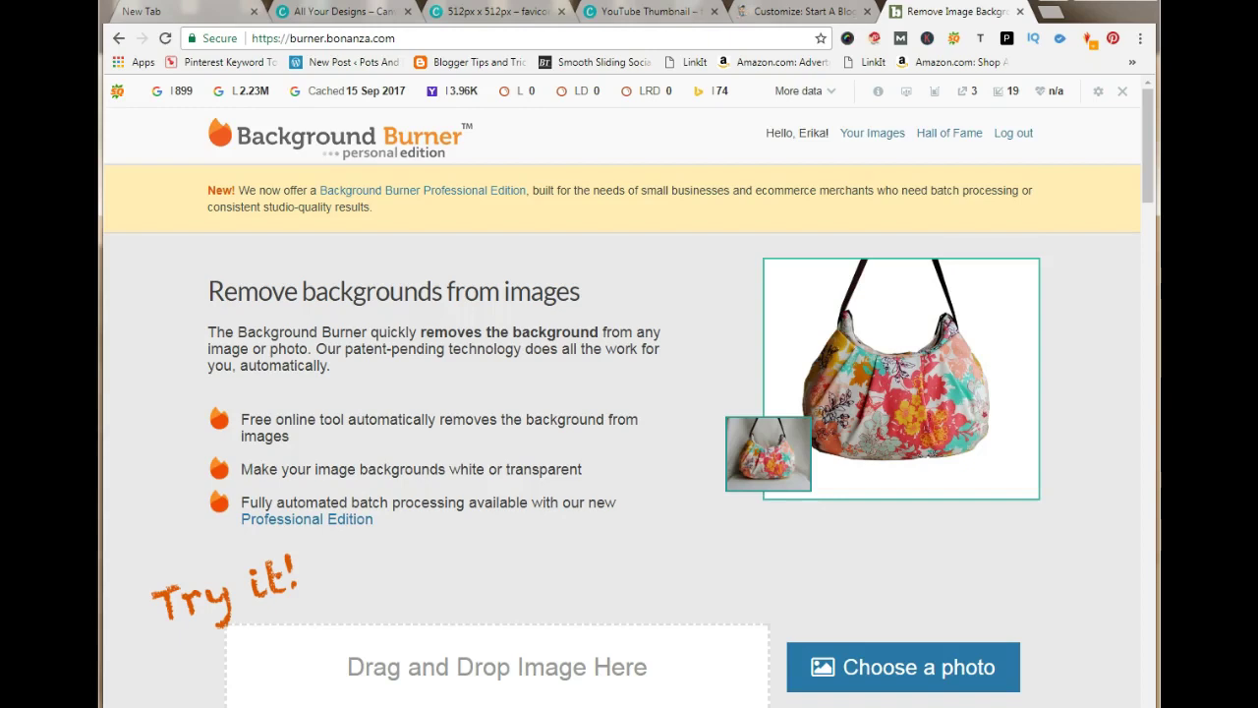
Step: Switch to the WordPress customizer, upload the "favicon #1" globe image to the media library, and select it as the site icon
{"action": "key", "text": "ctrl+shift+Tab"}
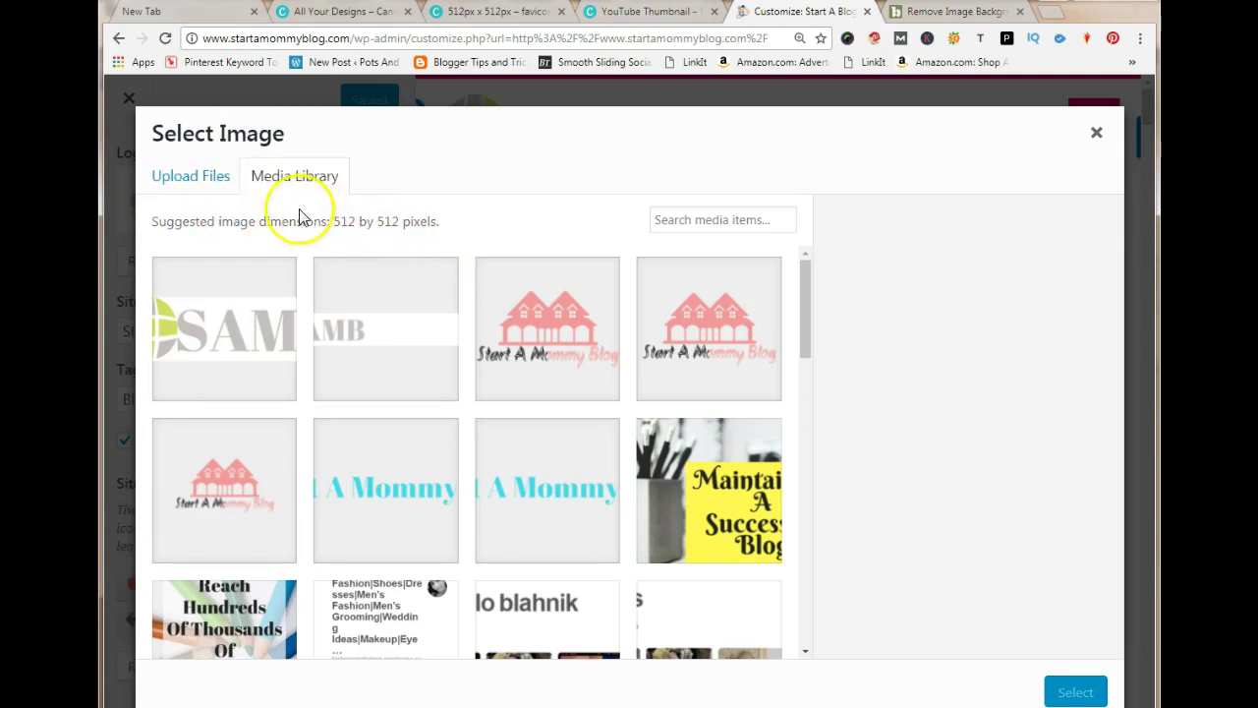
{"action": "left_click", "coordinate": [178, 186]}
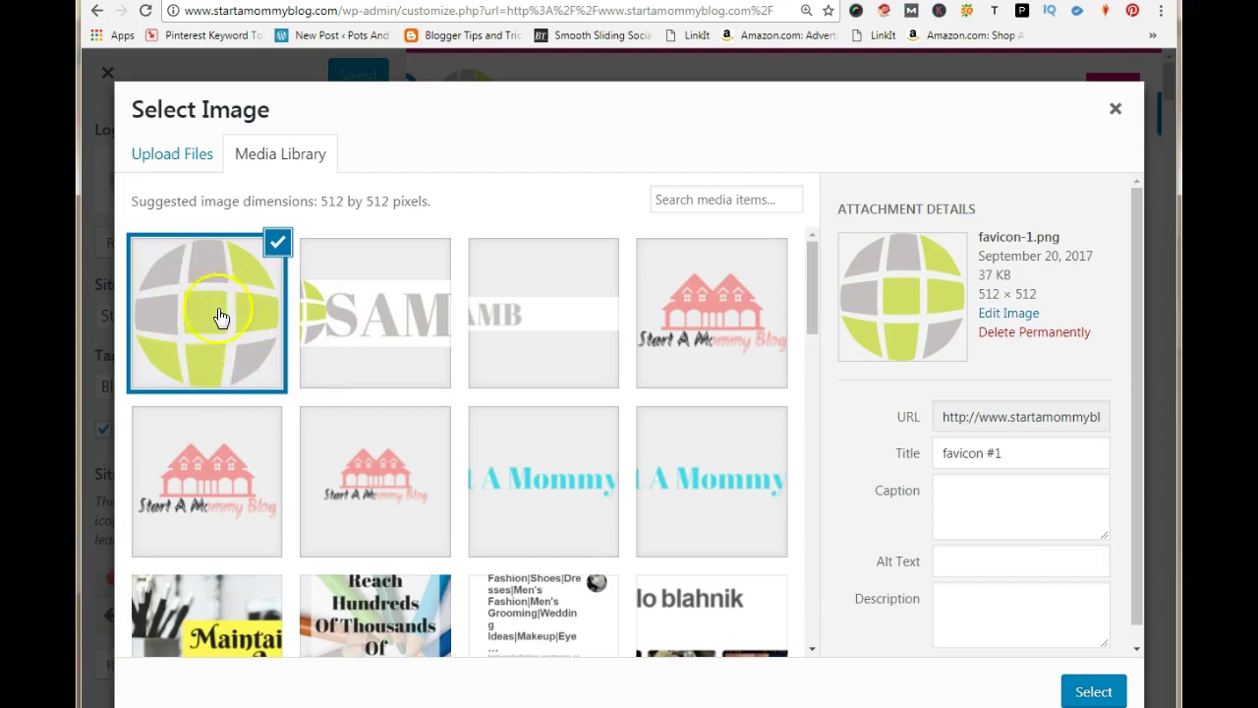
{"action": "left_click", "coordinate": [1094, 691]}
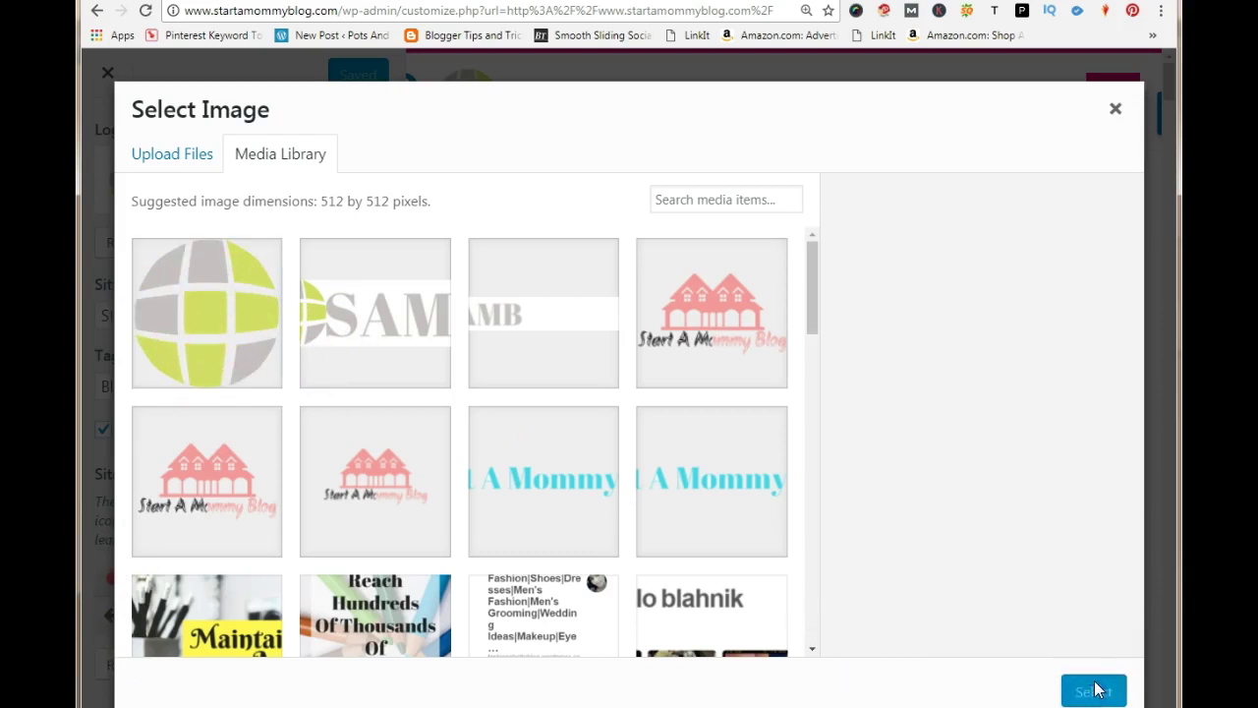
{"action": "left_click", "coordinate": [1095, 690]}
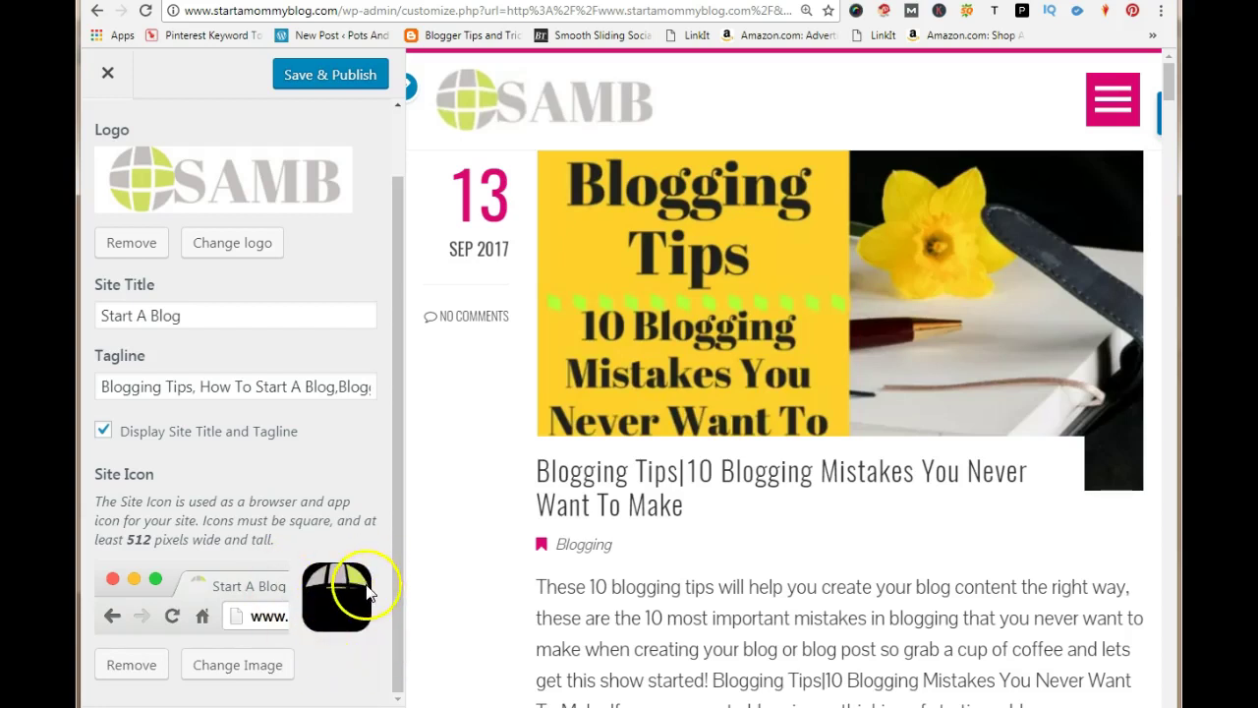
Step: Save and publish the site icon change, and close the ByteFence scan window covering the customizer
{"action": "left_click", "coordinate": [332, 75]}
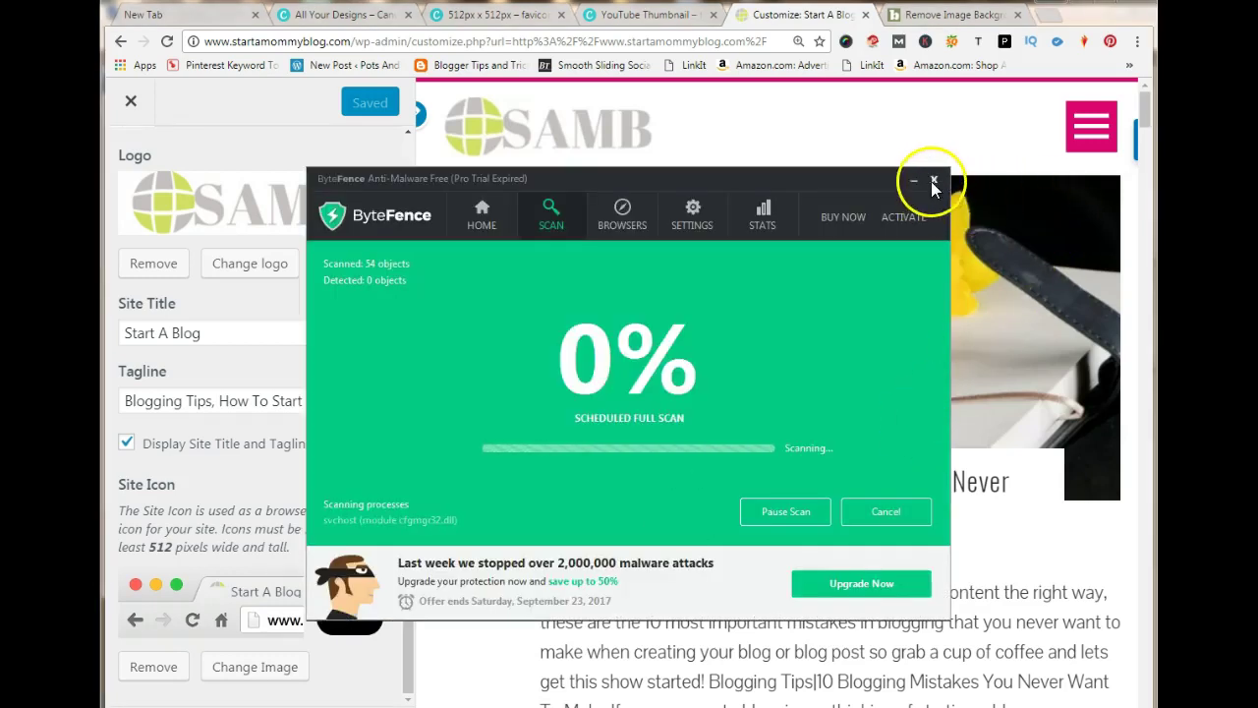
{"action": "left_click", "coordinate": [934, 181]}
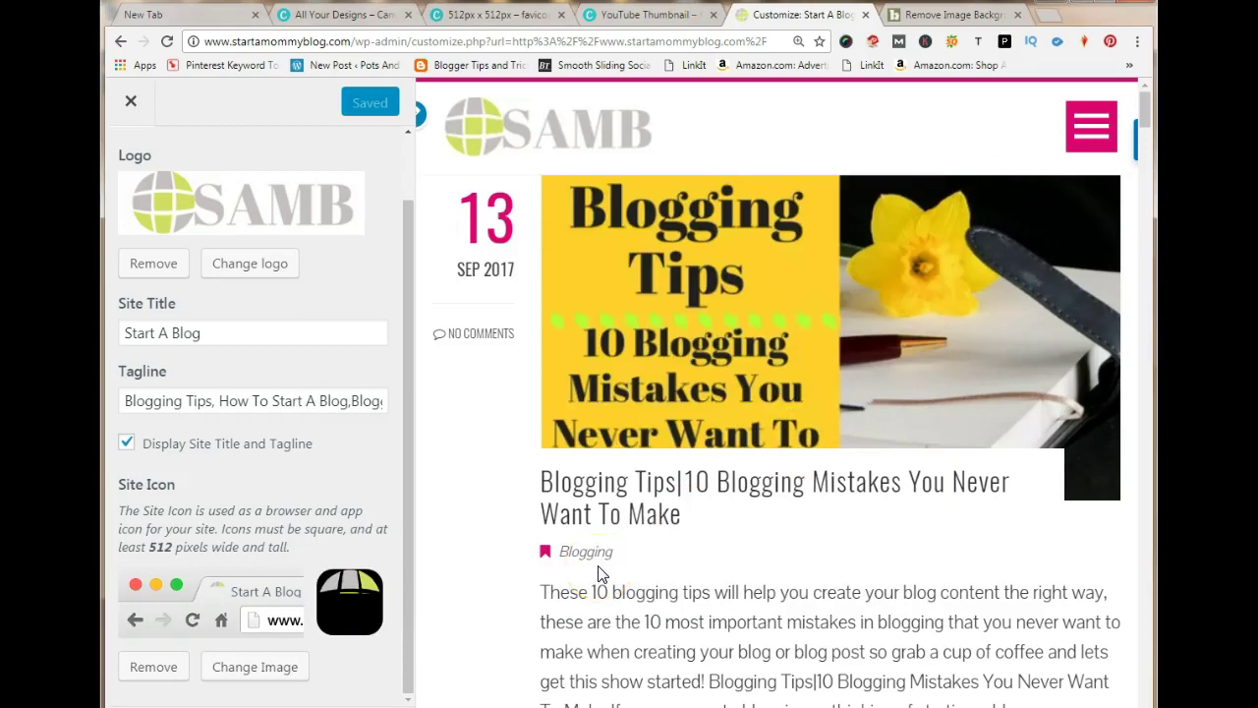